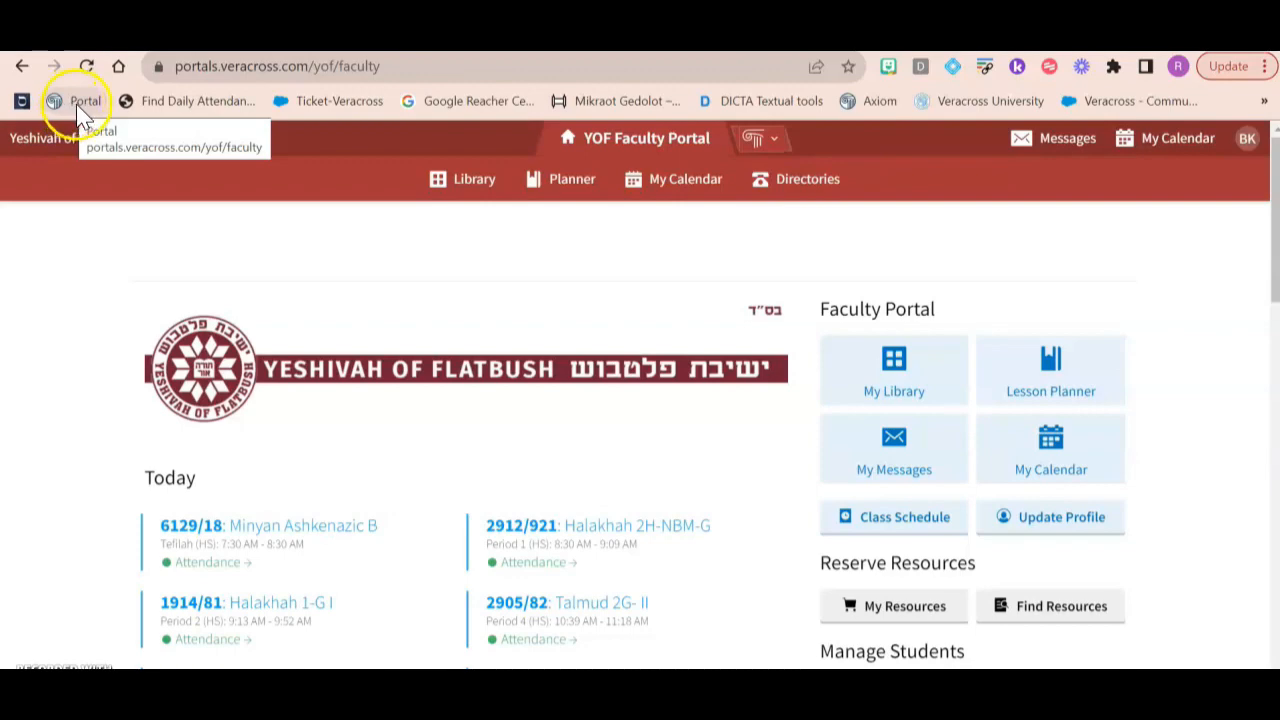
# - Open the 2905/82: Talmud 2G- II class from the My Classes list to show its student roster
pyautogui.scroll(-1, 336, 521)
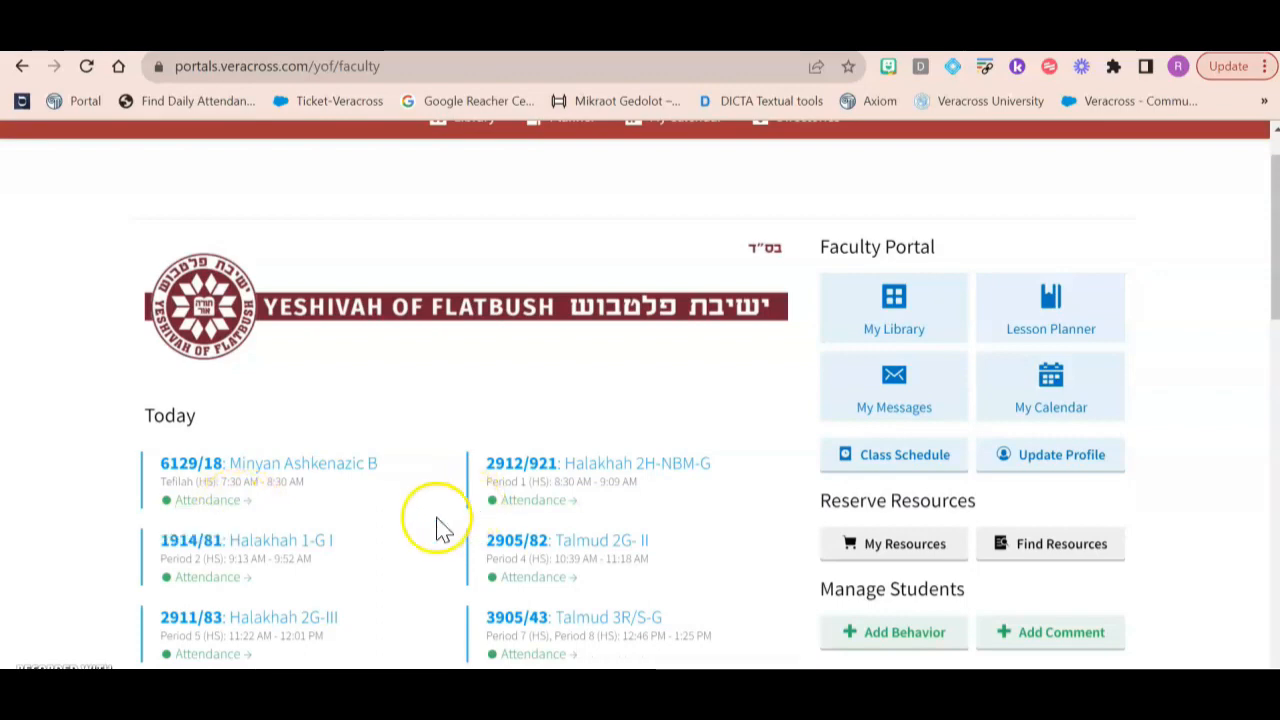
pyautogui.scroll(-4, 422, 531)
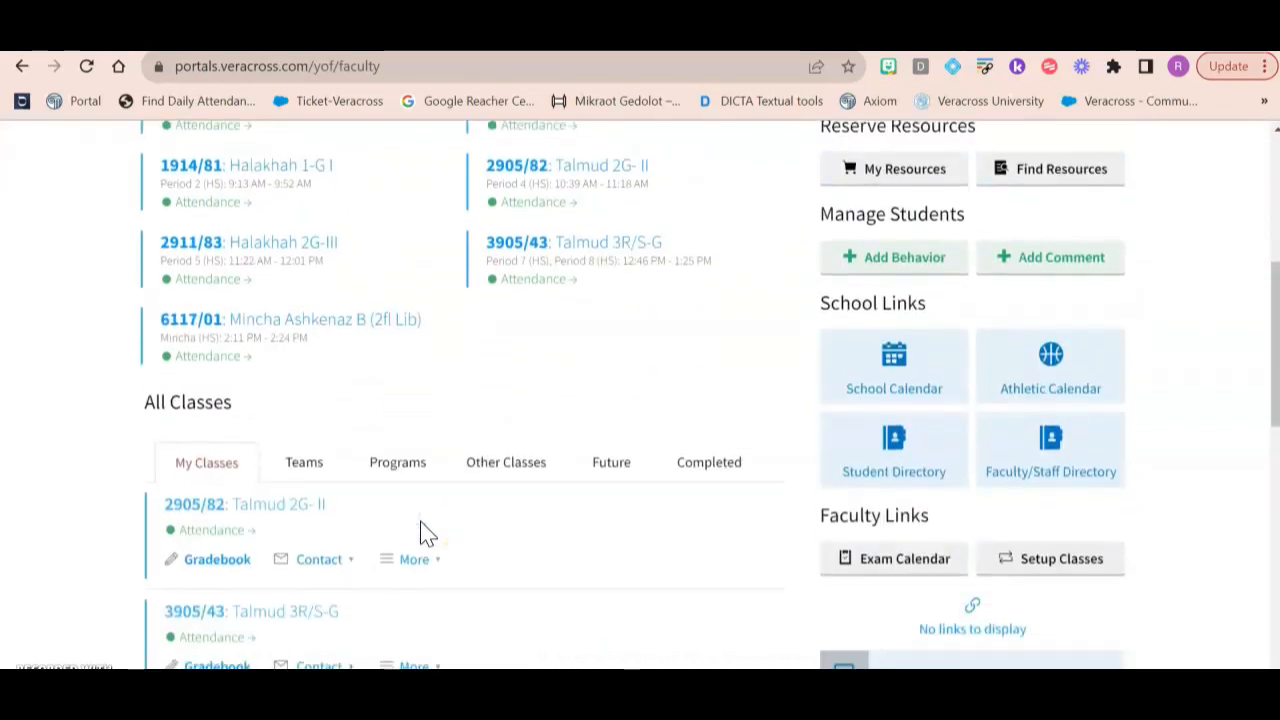
pyautogui.click(287, 507)
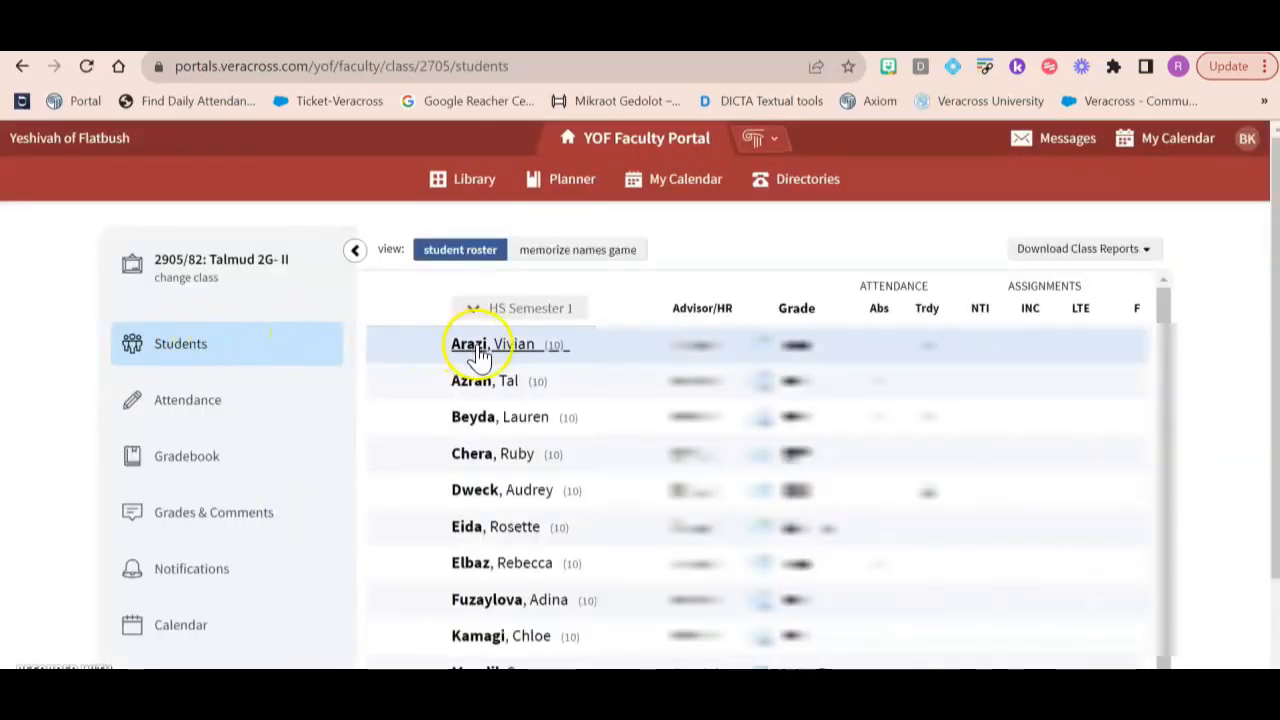
# - View the first student's profile down to the parents' contact details, bring up the options for the father's email link, and return to the roster
pyautogui.click(479, 346)
pyautogui.scroll(-3, 550, 440)
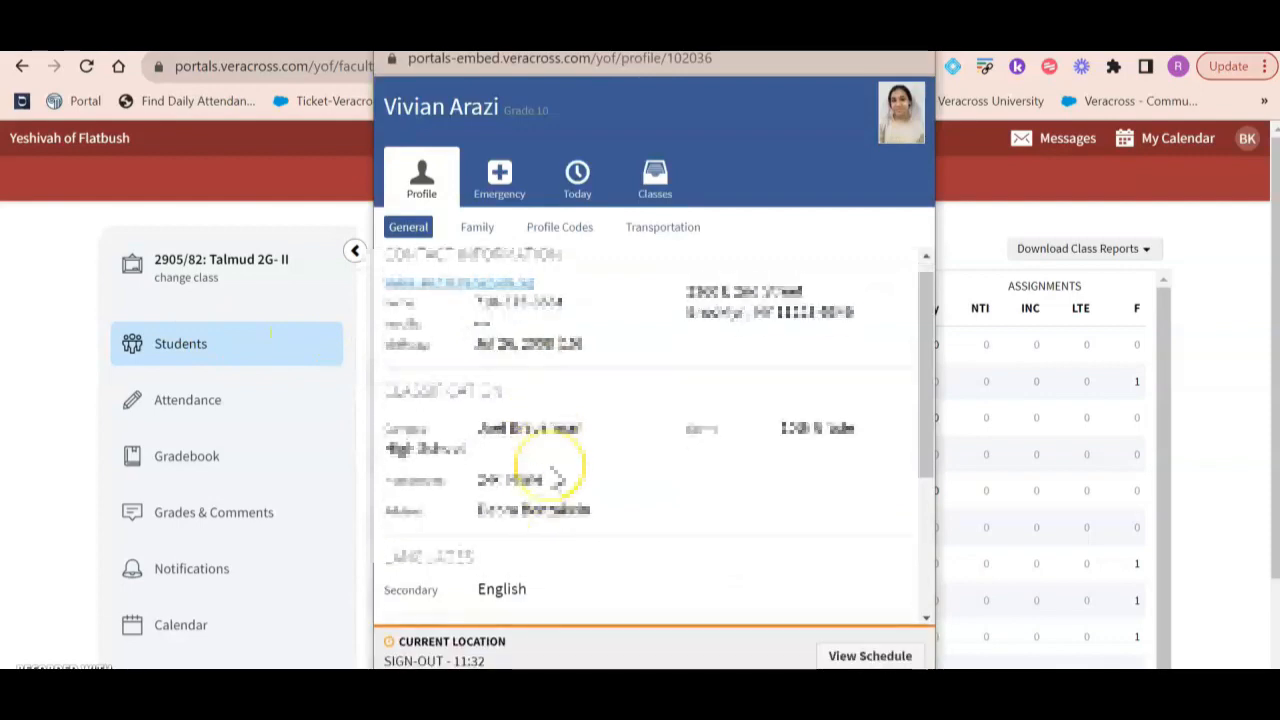
pyautogui.scroll(-2, 557, 481)
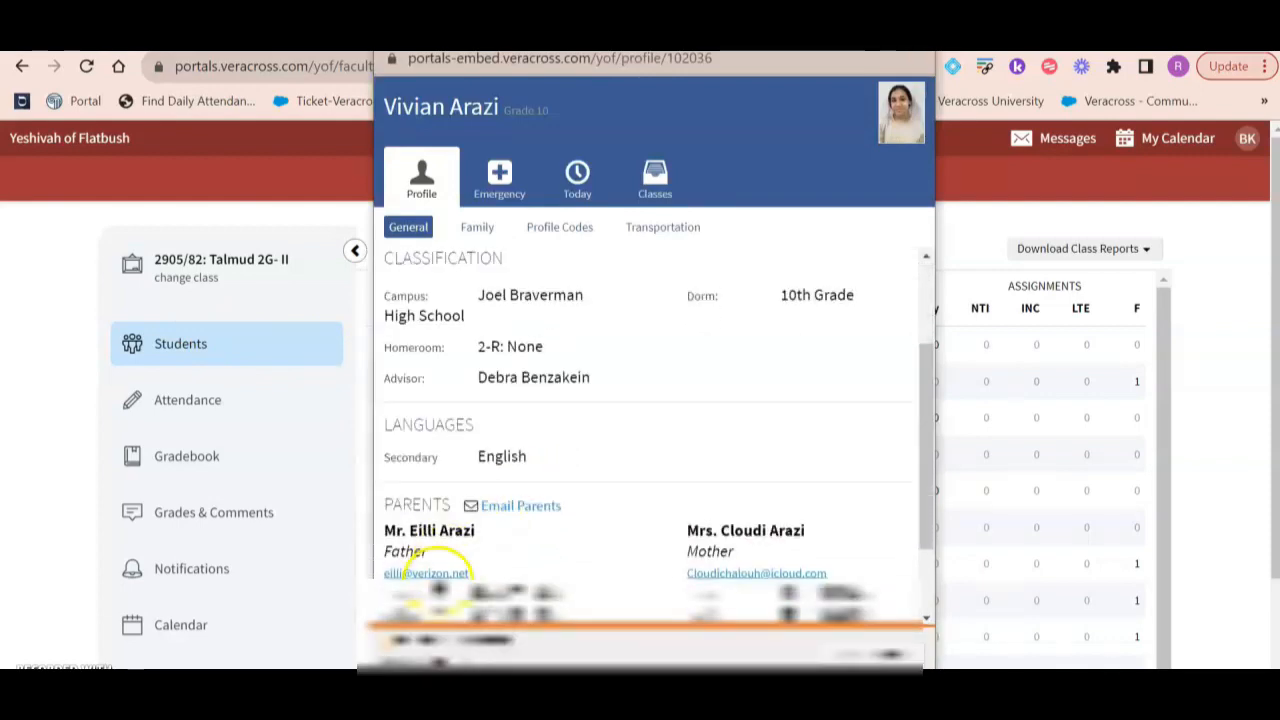
pyautogui.rightClick(436, 574)
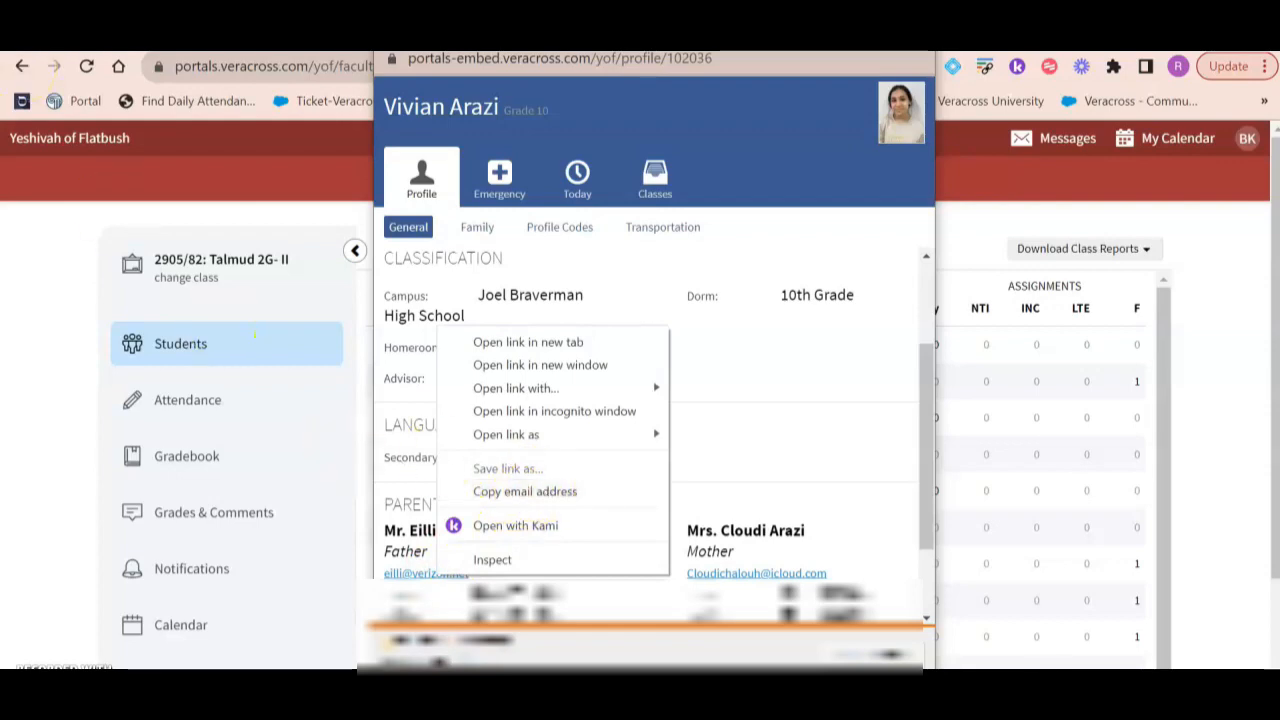
pyautogui.click(72, 38)
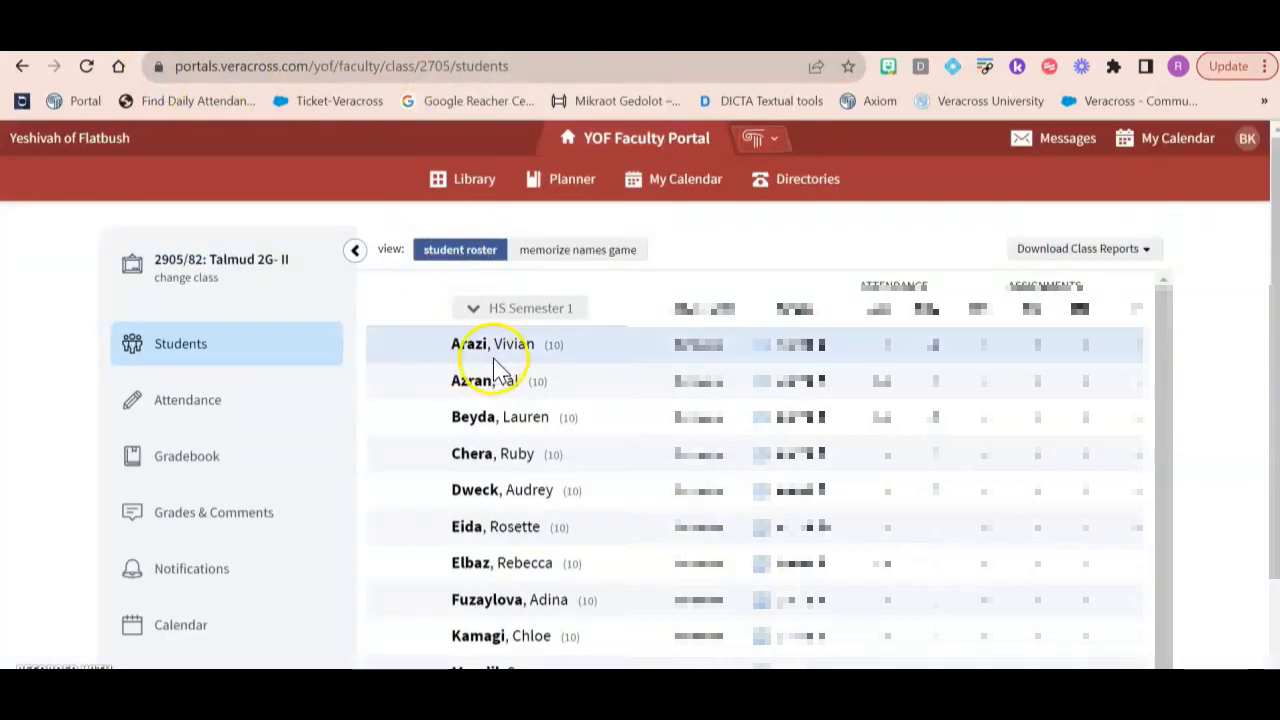
# - Reopen the first student's profile, review the general information and parents section, and close it
pyautogui.click(519, 345)
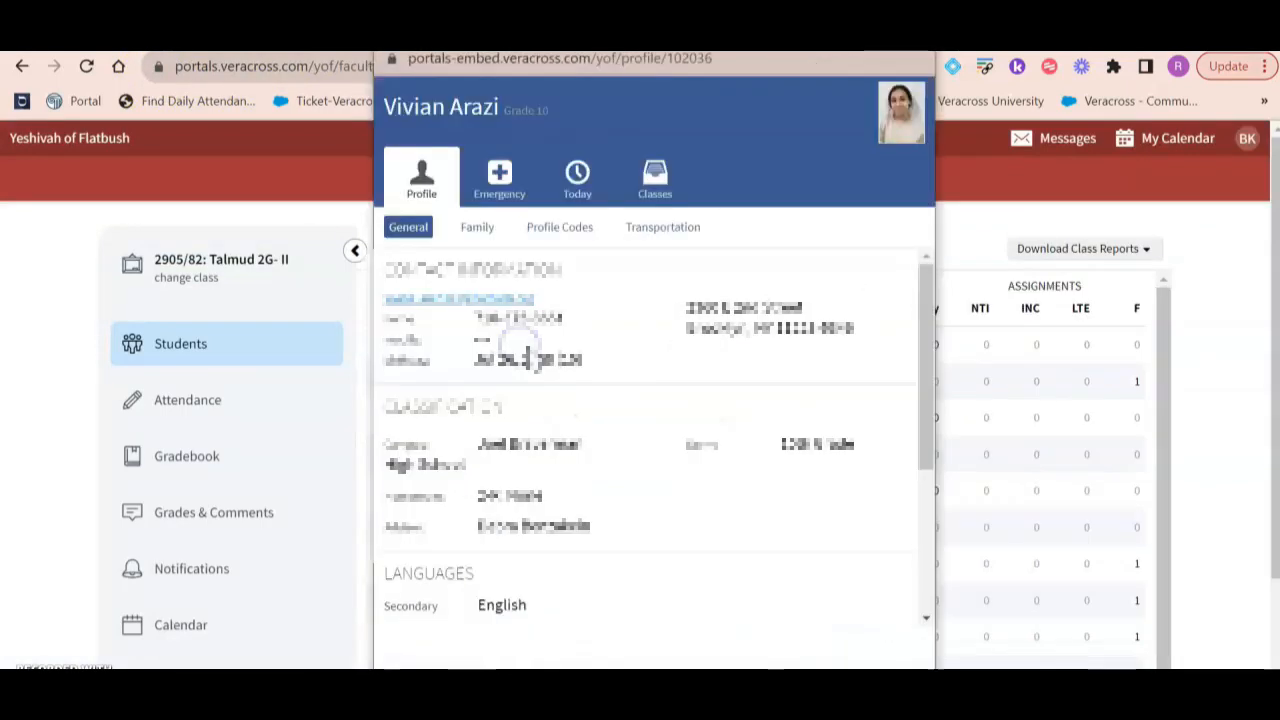
pyautogui.scroll(-1, 583, 505)
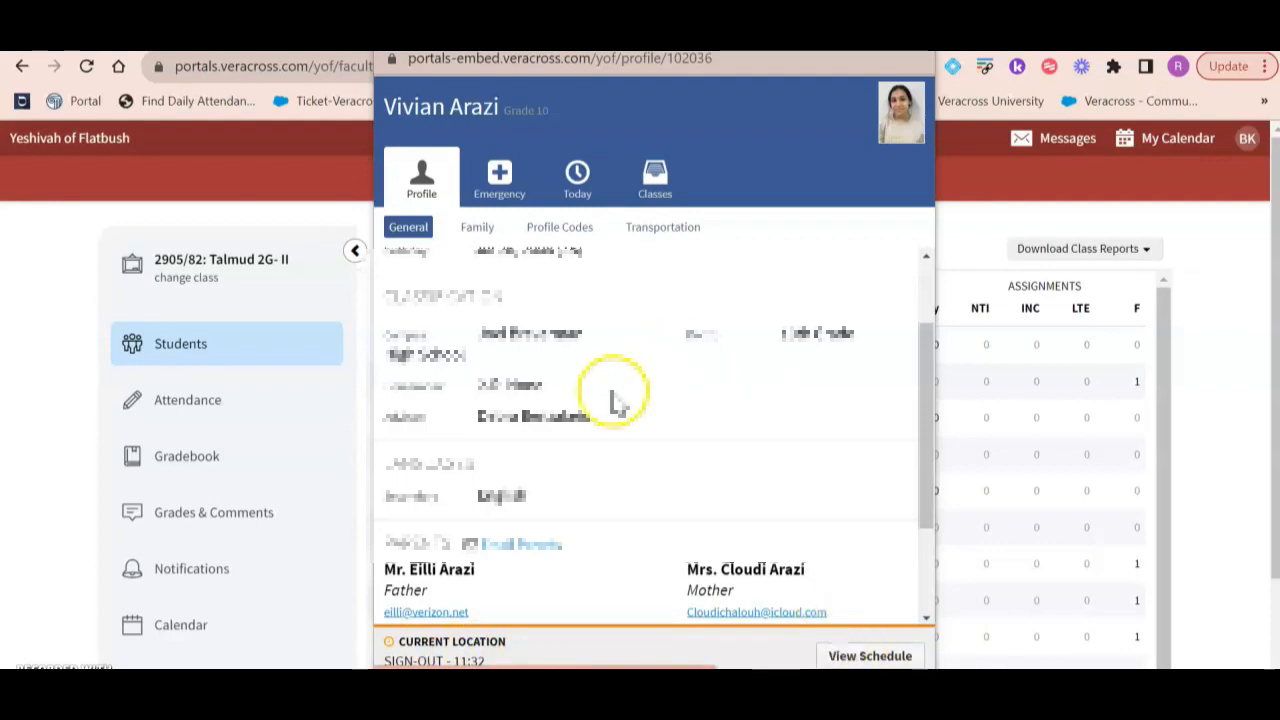
pyautogui.press('Escape')
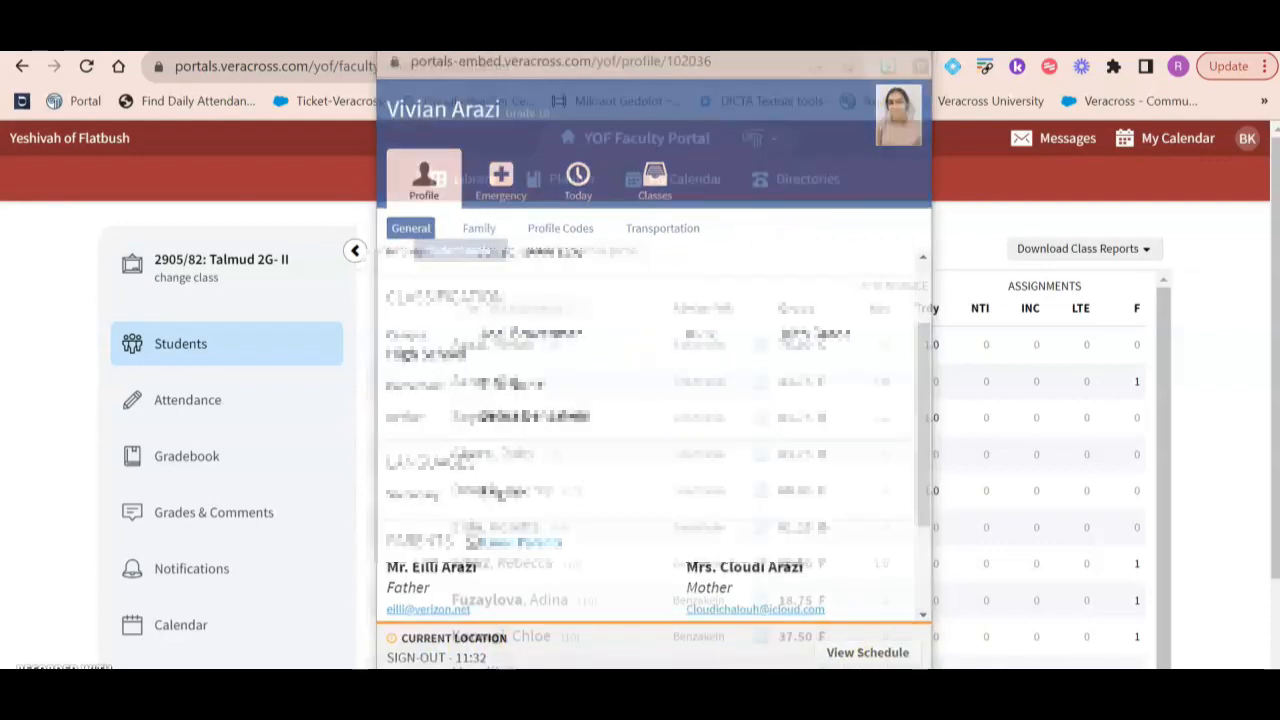
# - Open the attendance page of the Talmud 2G- II class and check its period selection
pyautogui.click(224, 396)
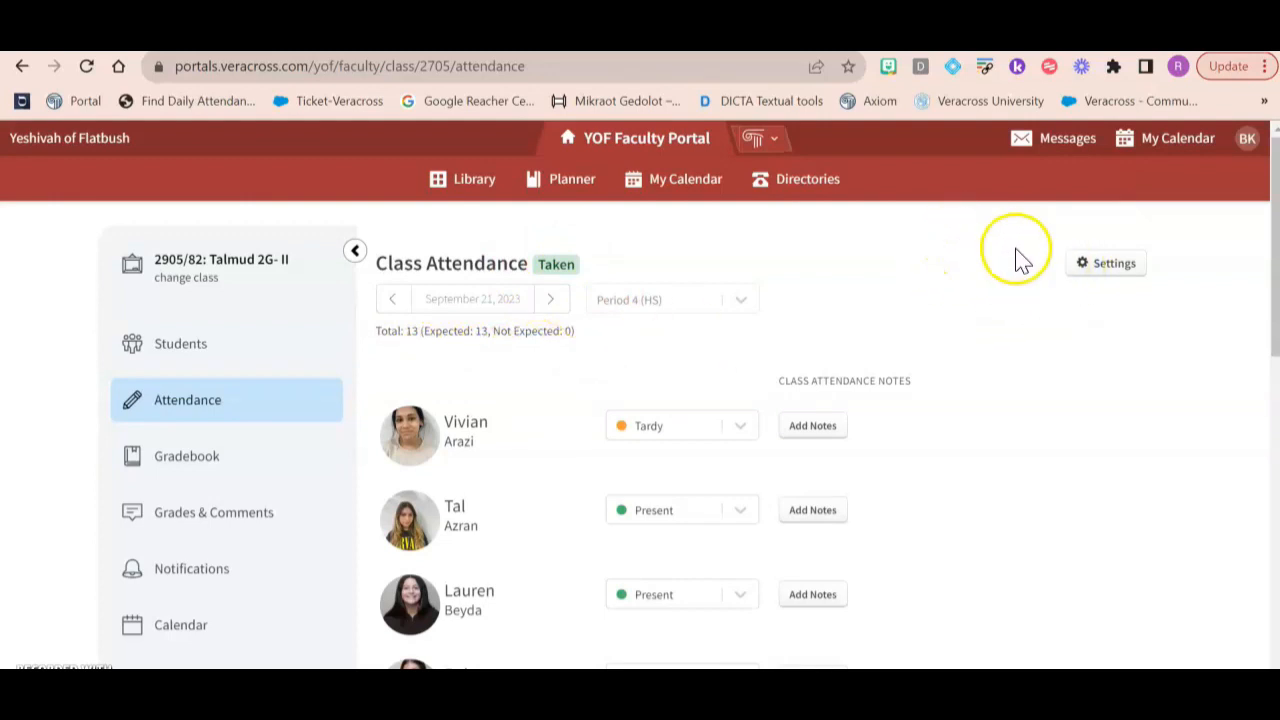
pyautogui.click(749, 301)
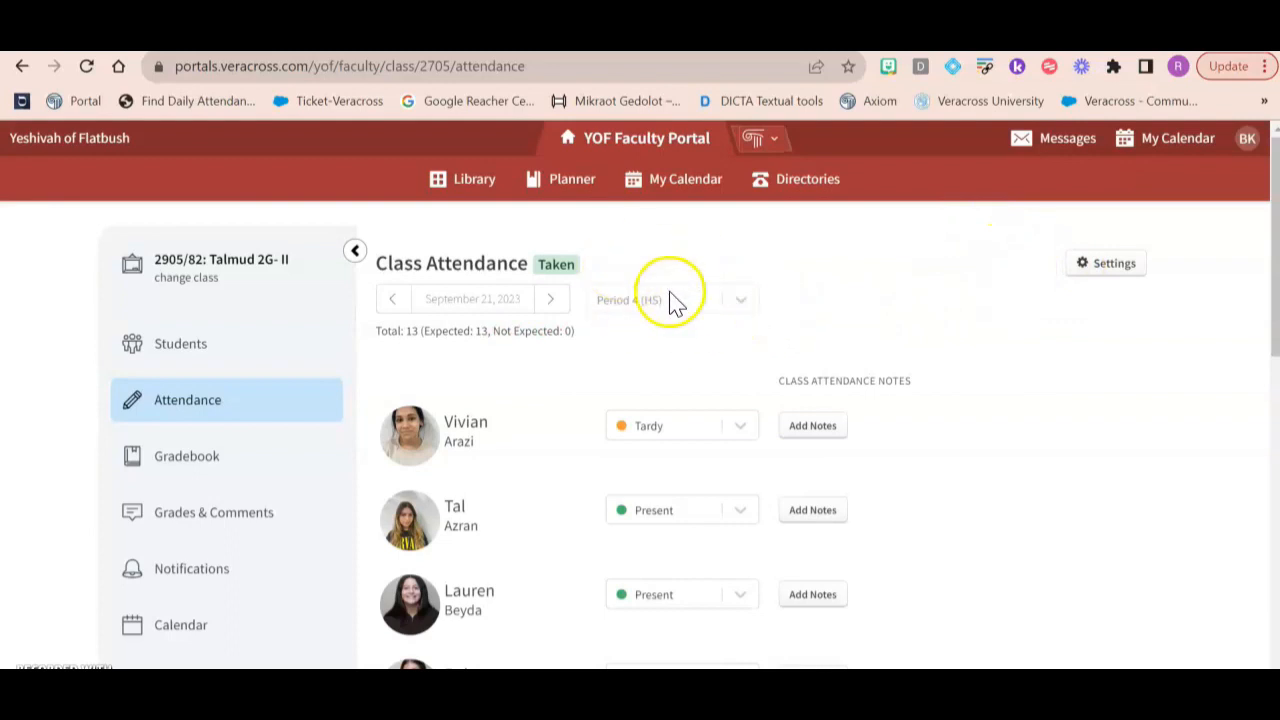
pyautogui.click(750, 310)
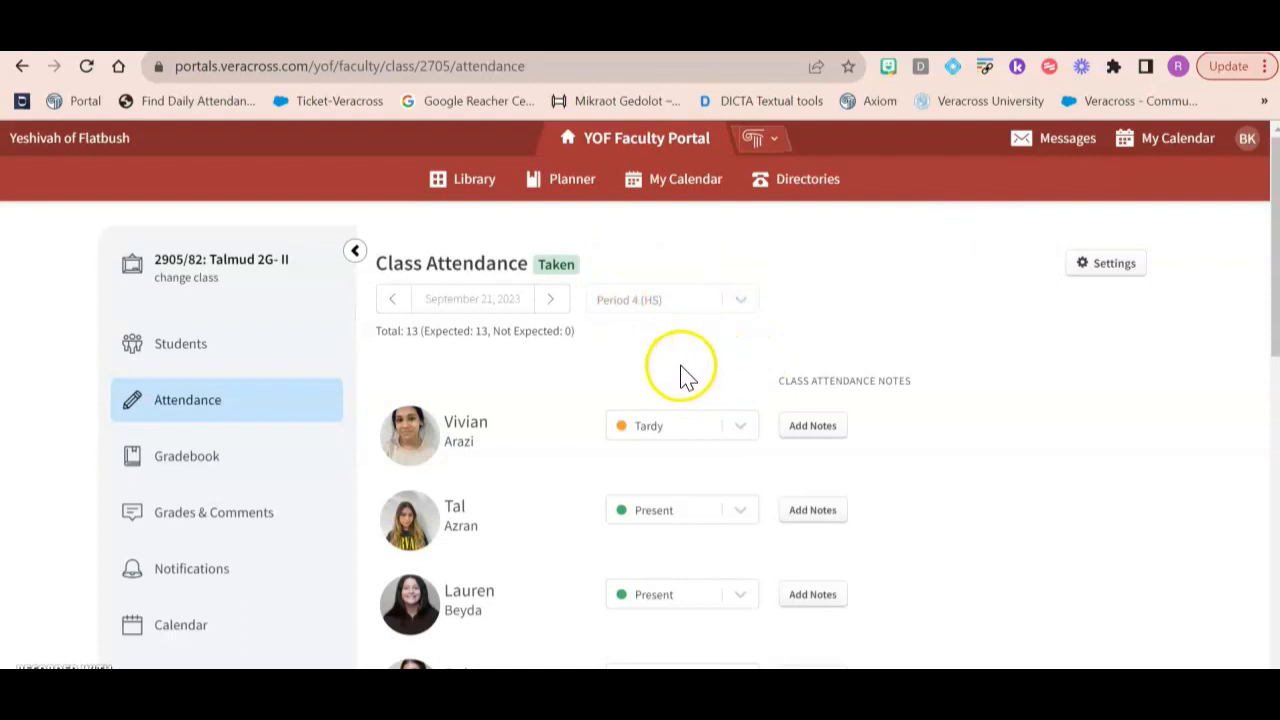
# - Switch the attendance page to the class 3905/43: Talmud 3R/S-G
pyautogui.click(280, 258)
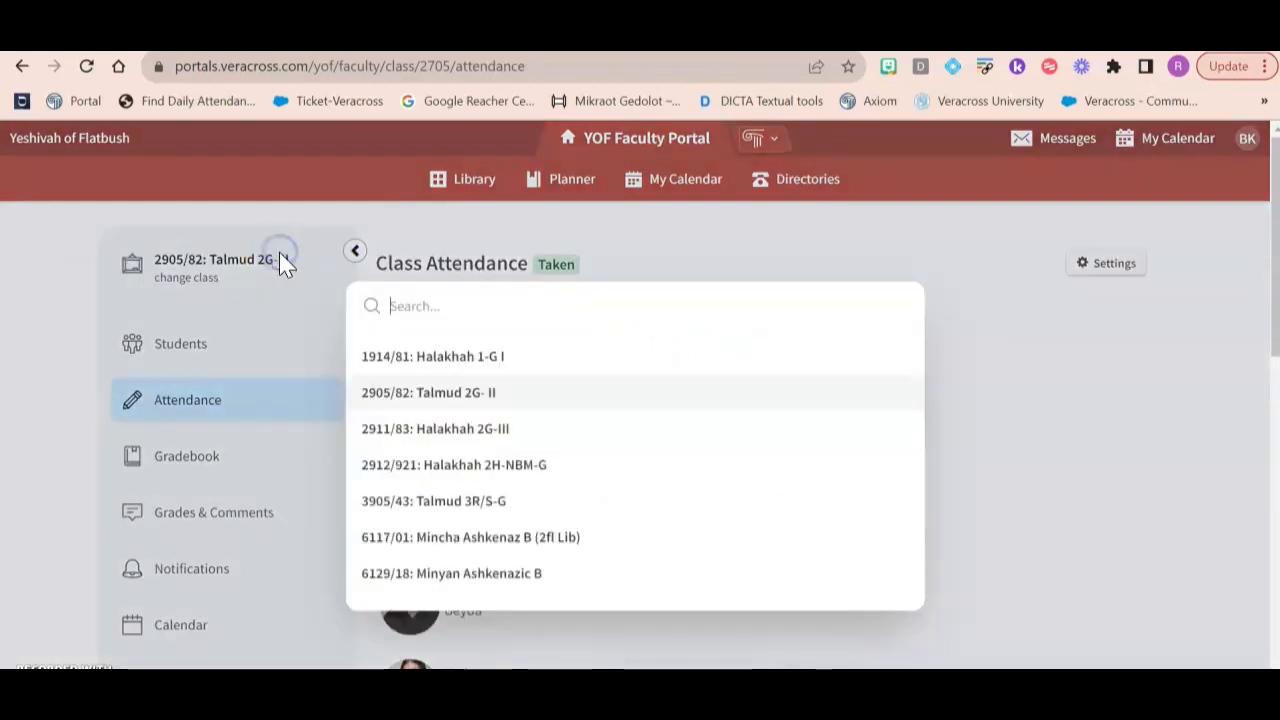
pyautogui.click(490, 505)
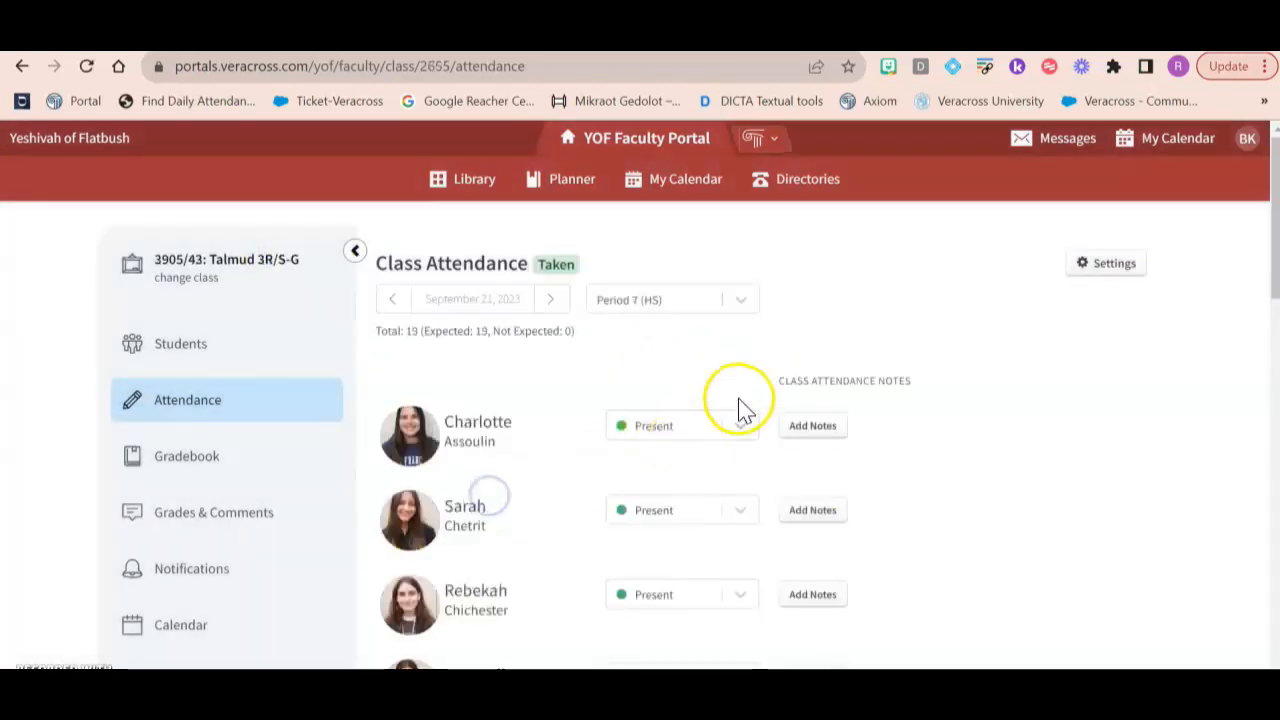
# - Examine the available class periods and the attendance status options for the first student without changing either
pyautogui.click(746, 298)
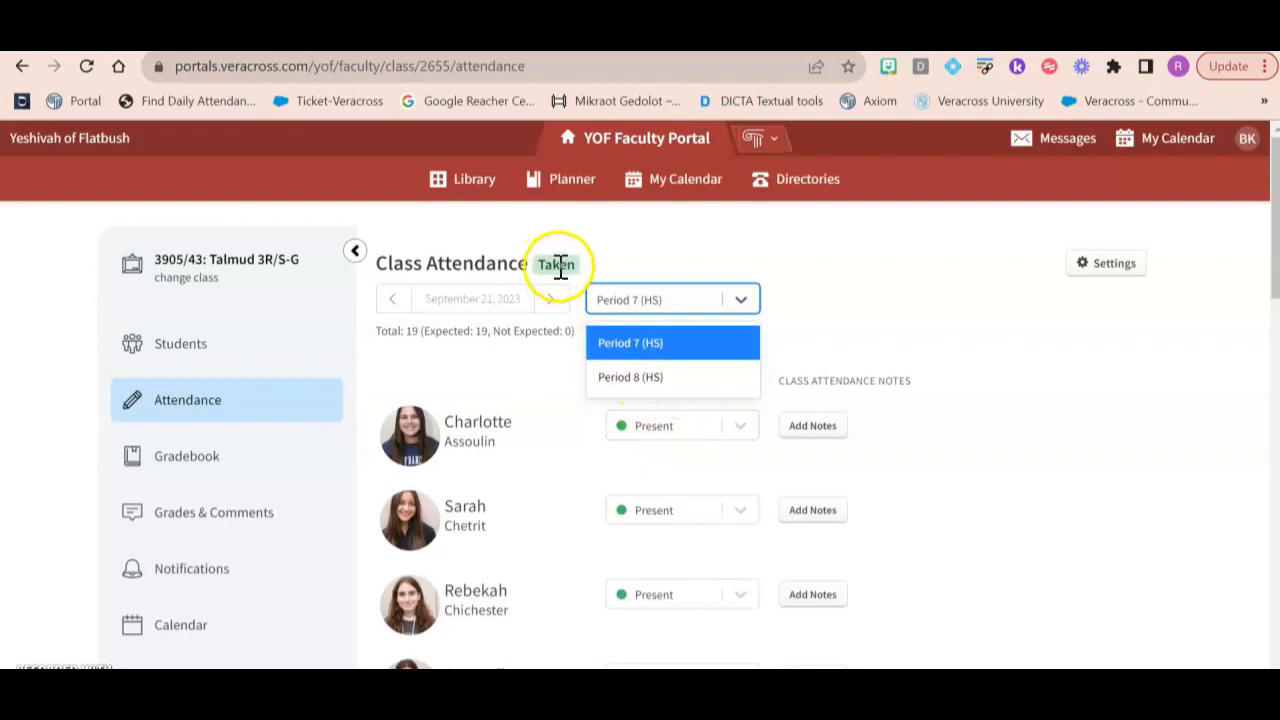
pyautogui.click(540, 390)
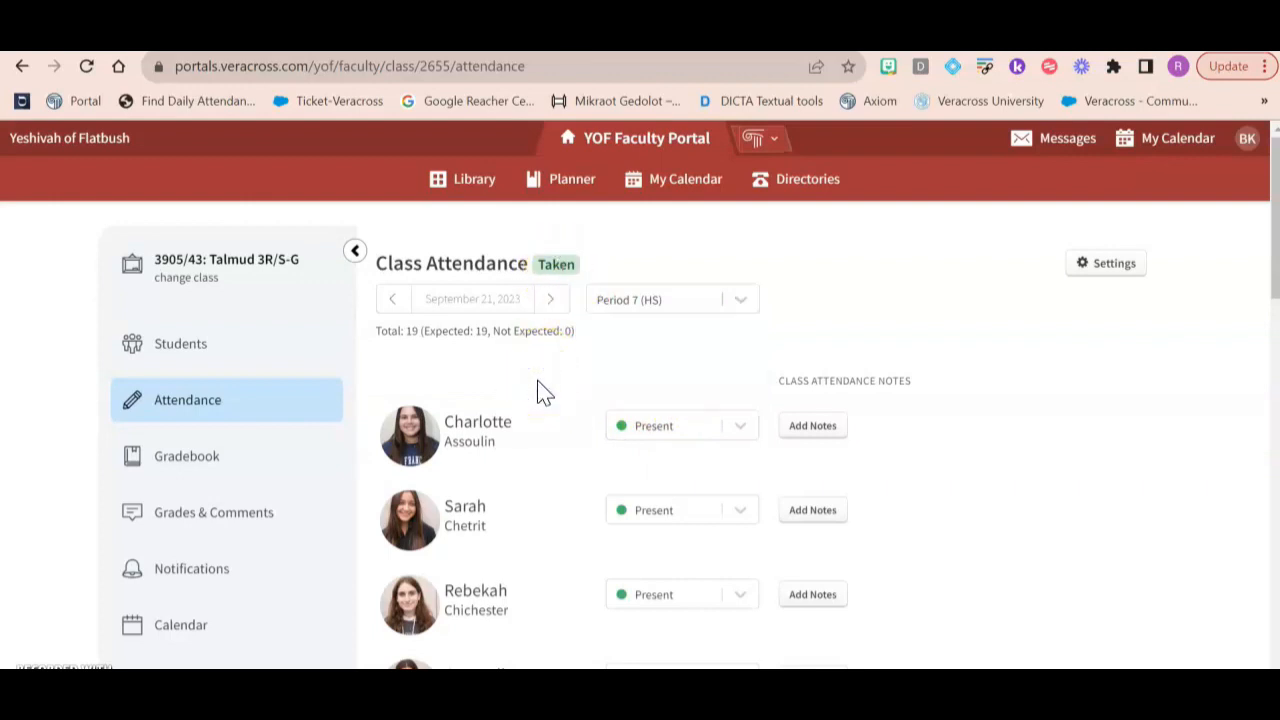
pyautogui.click(737, 430)
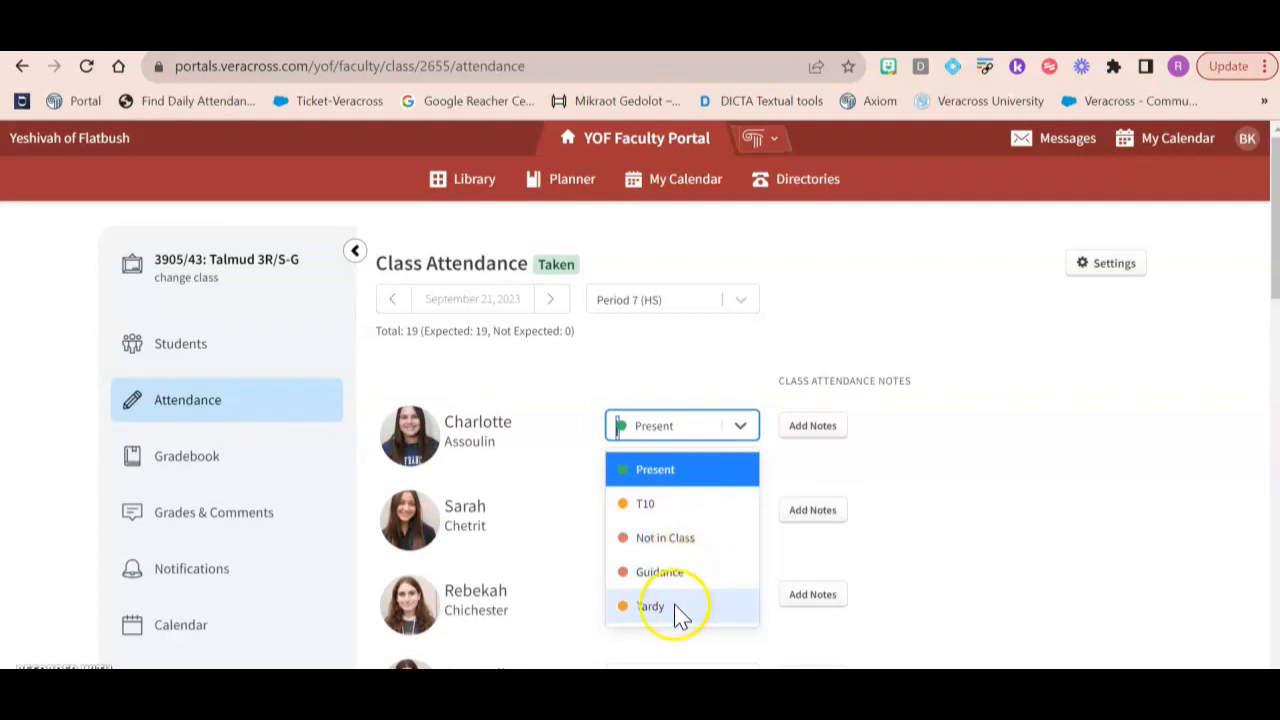
pyautogui.click(745, 428)
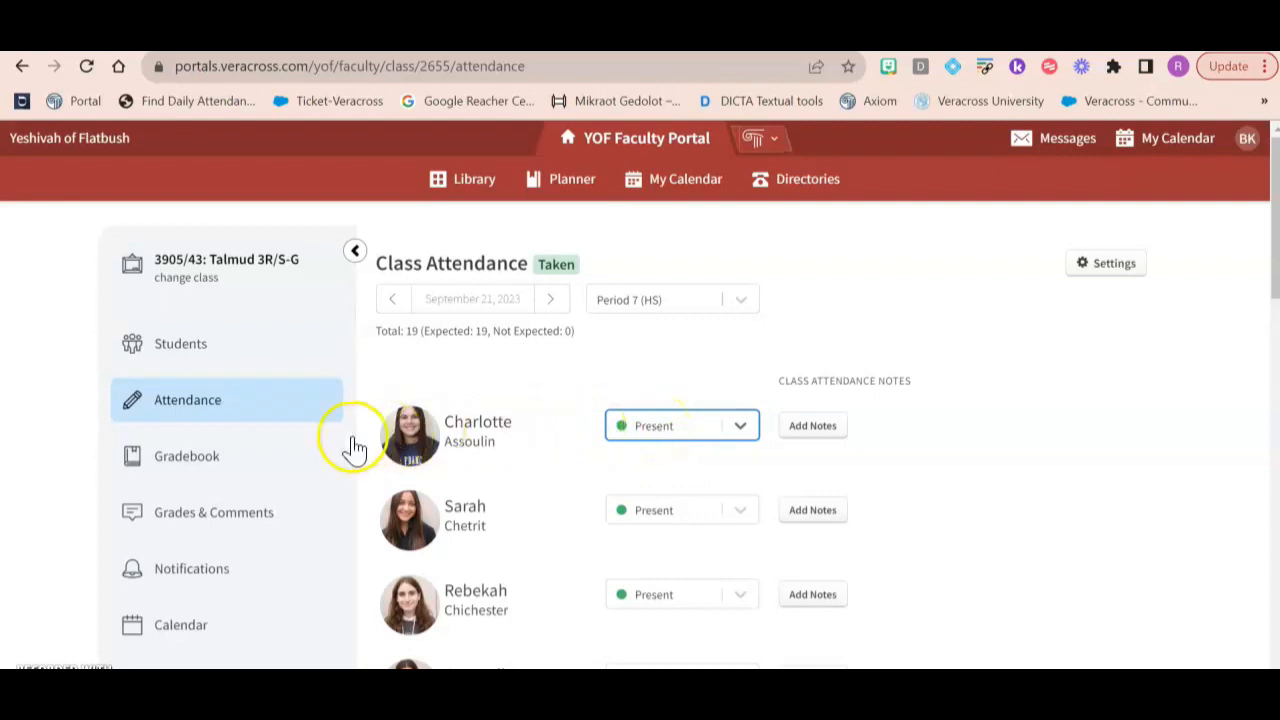
# - Start a new assignment in the class gradebook with the description "quiz 2" and the assignment type Quiz
pyautogui.click(252, 460)
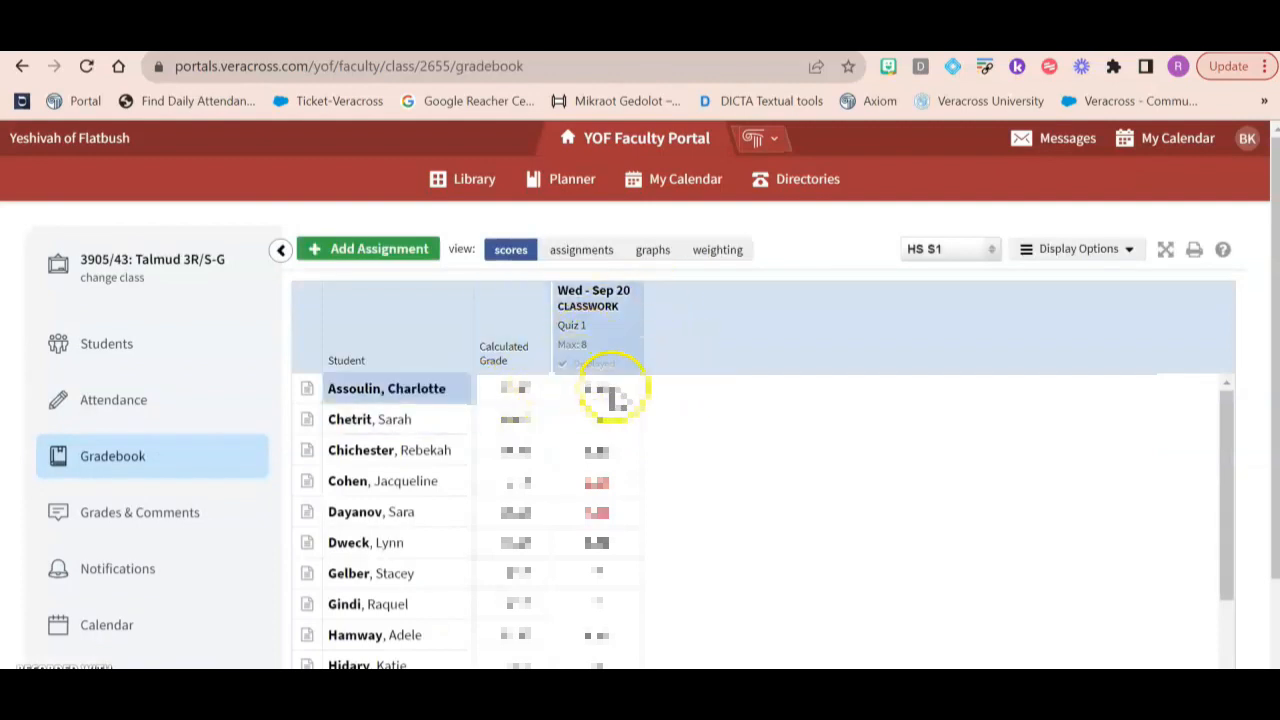
pyautogui.click(375, 253)
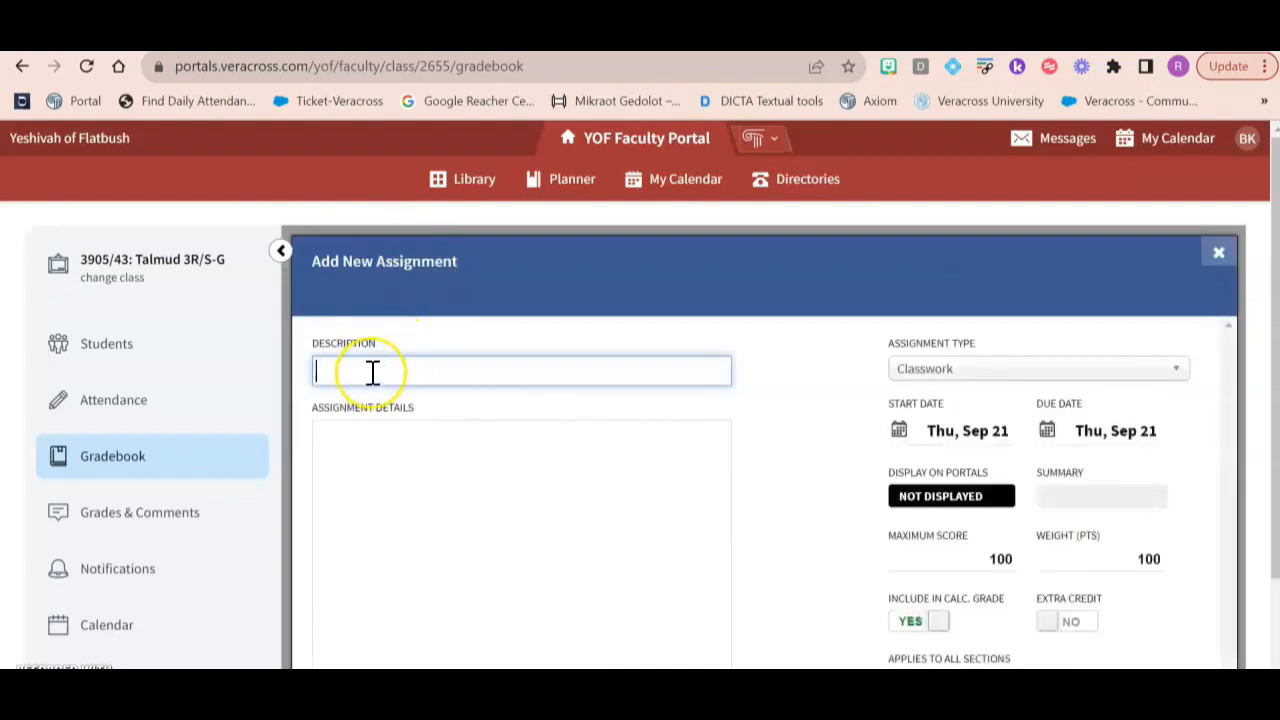
pyautogui.write('quiz')
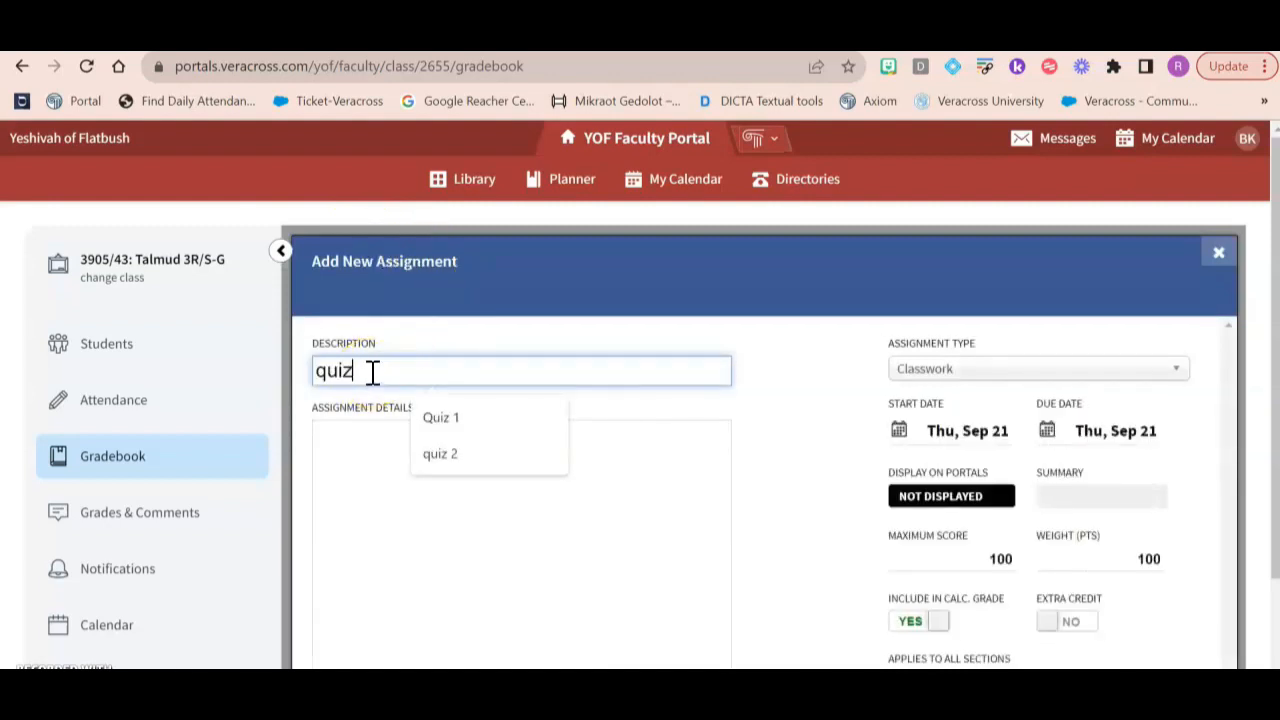
pyautogui.write(' 2')
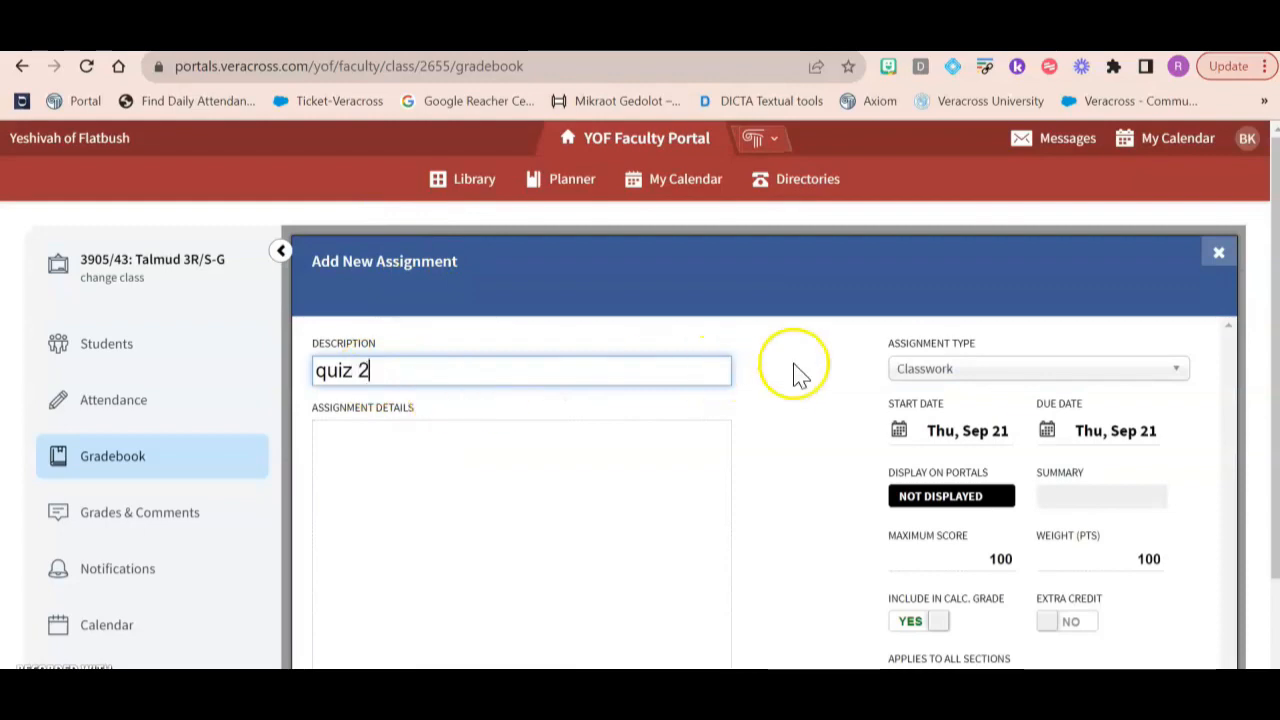
pyautogui.click(928, 380)
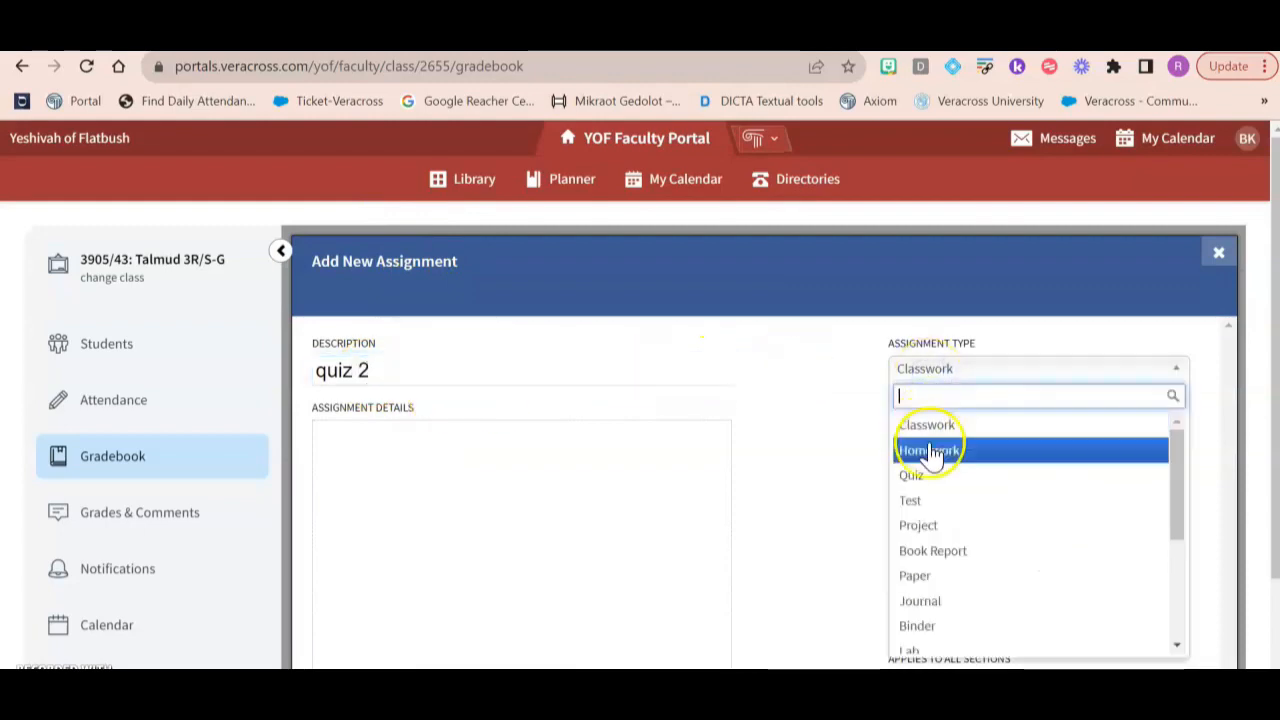
pyautogui.click(925, 475)
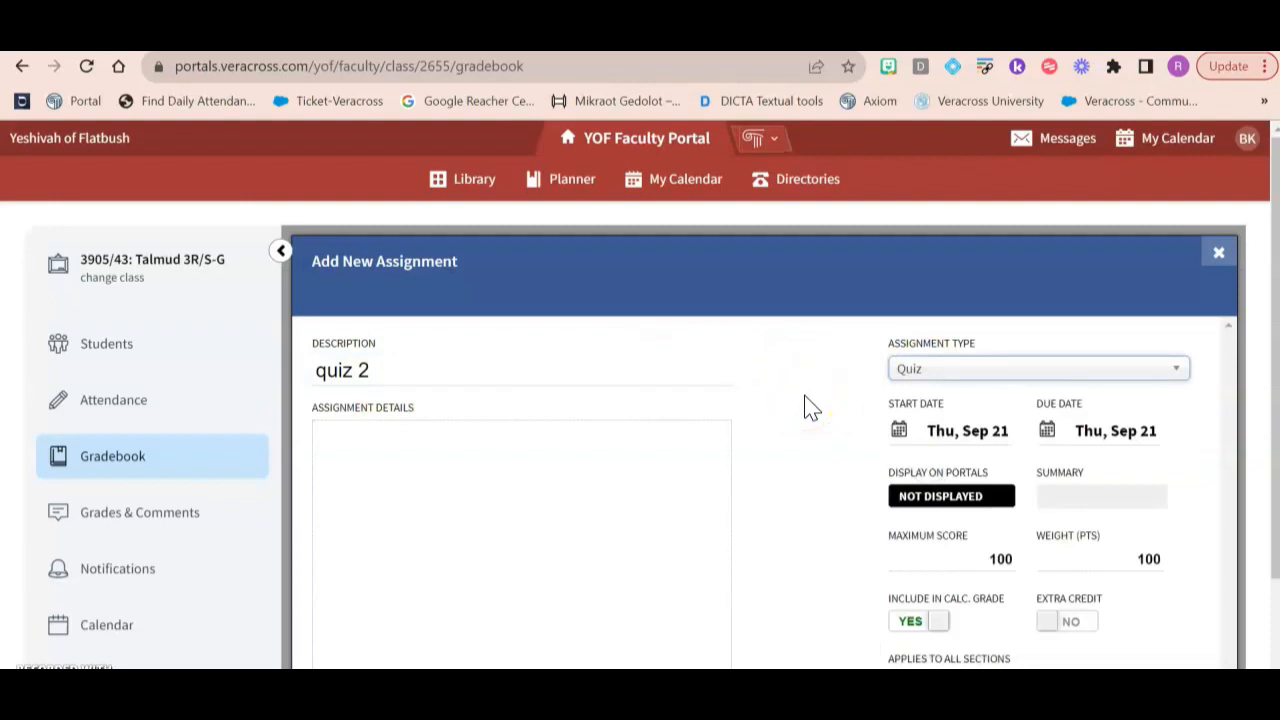
pyautogui.click(938, 372)
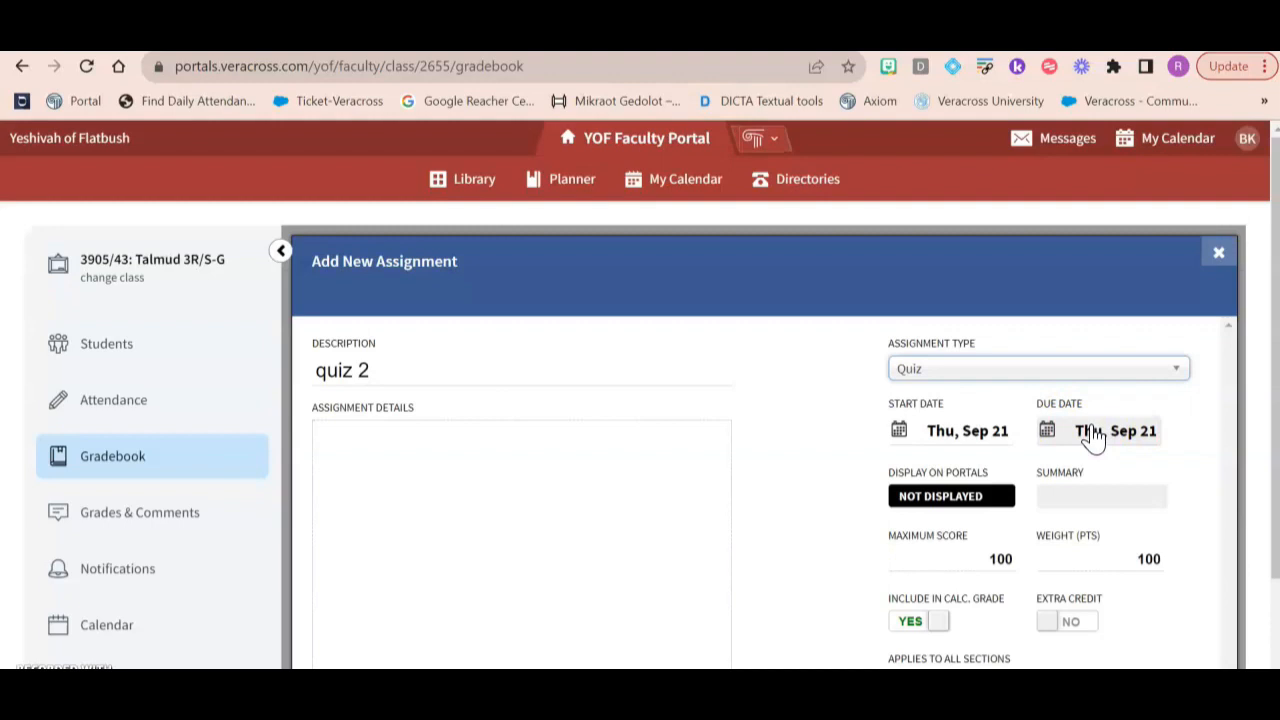
# - Set the new assignment to Displayed on the portals and save it
pyautogui.click(966, 508)
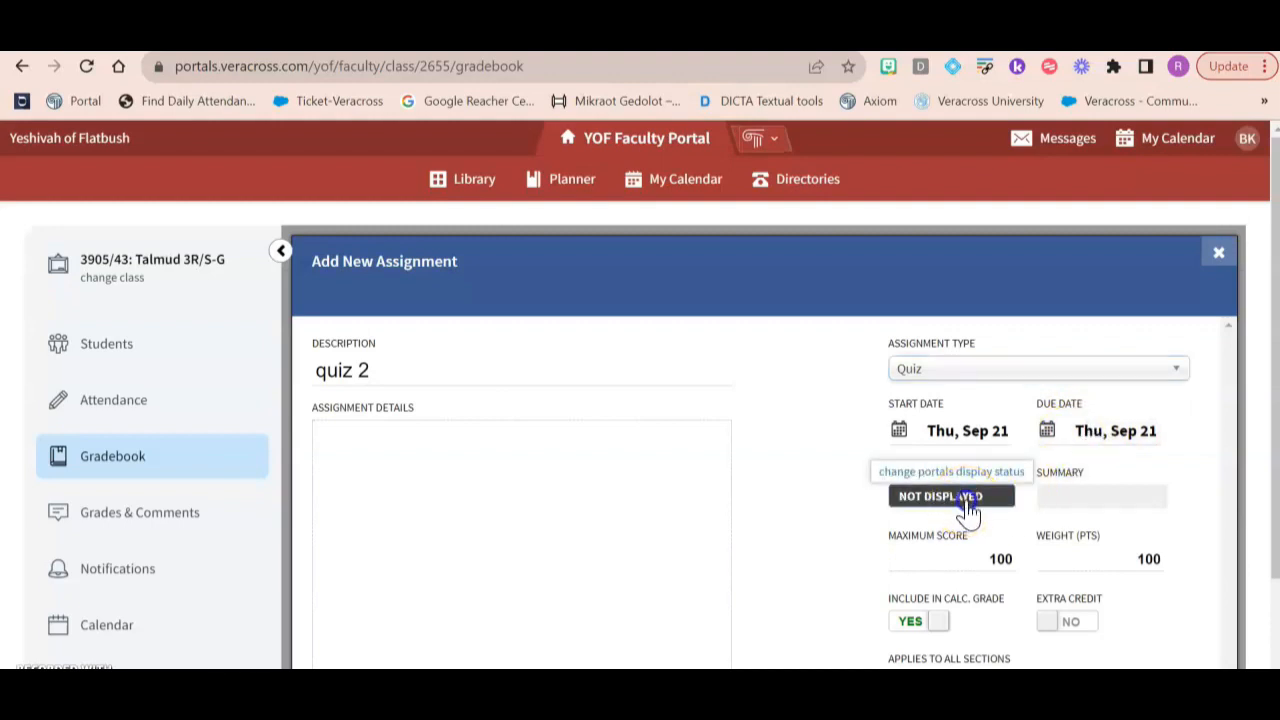
pyautogui.click(966, 508)
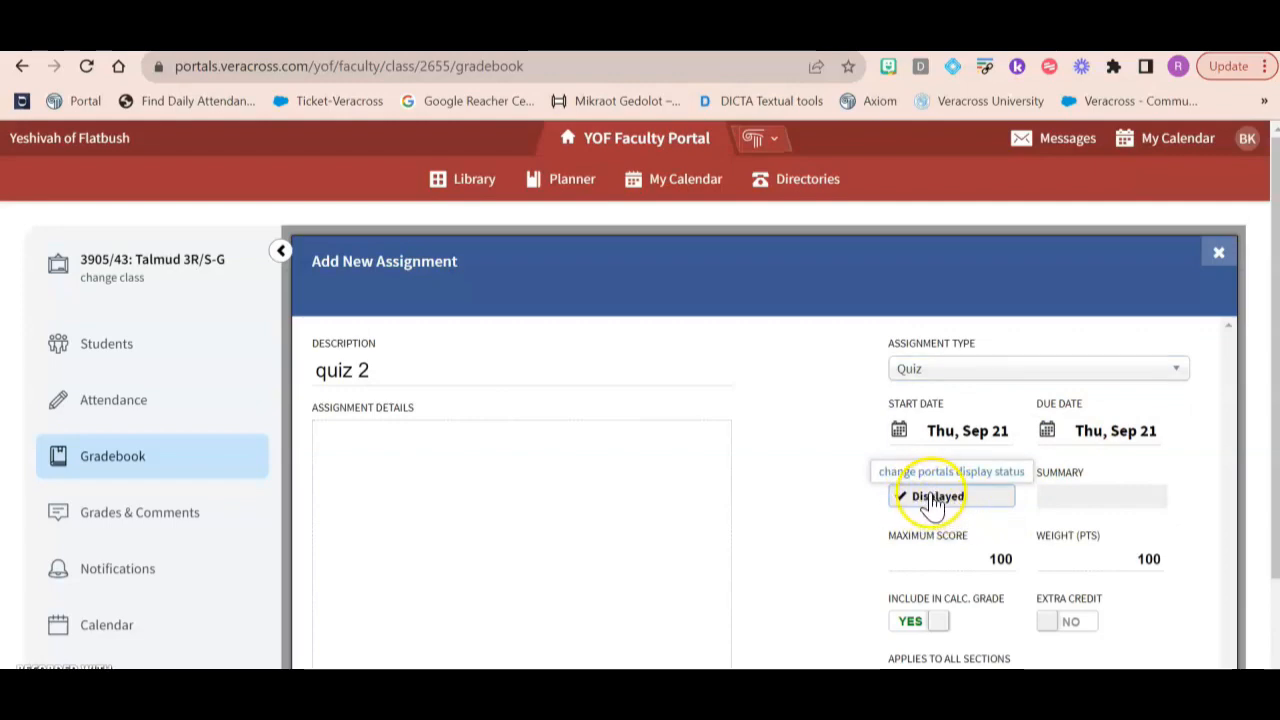
pyautogui.scroll(-2, 757, 529)
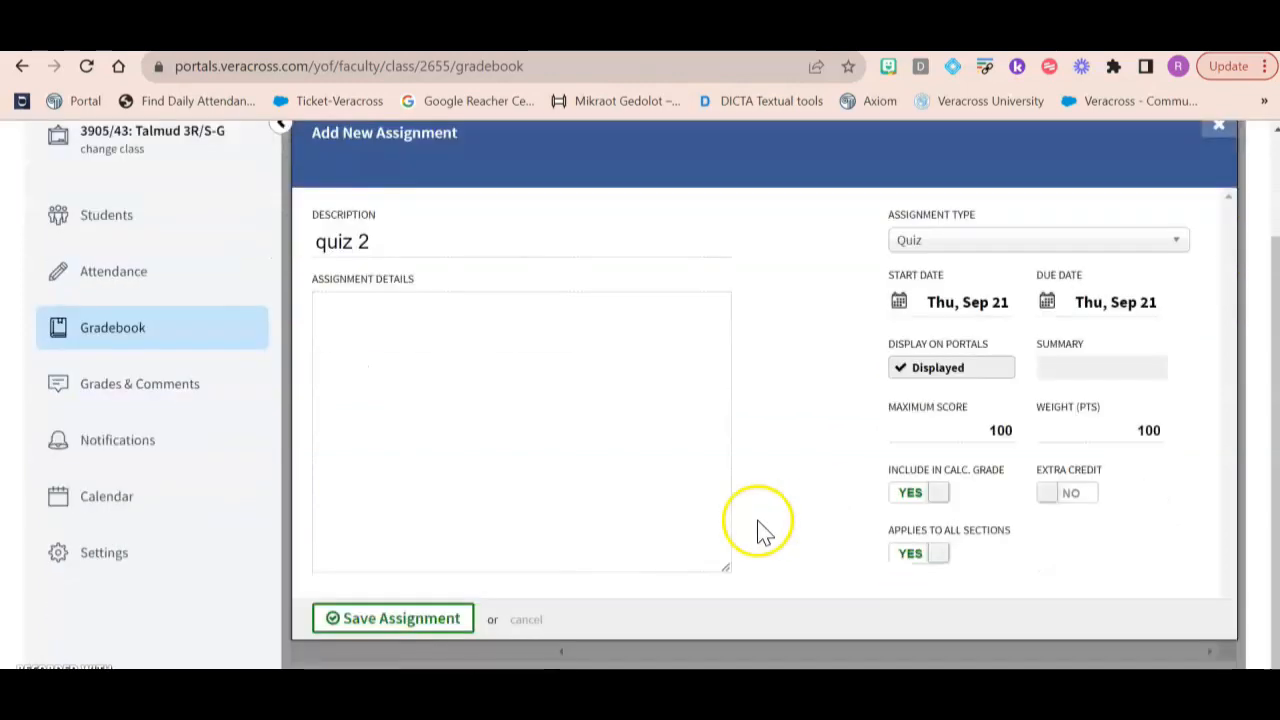
pyautogui.click(428, 620)
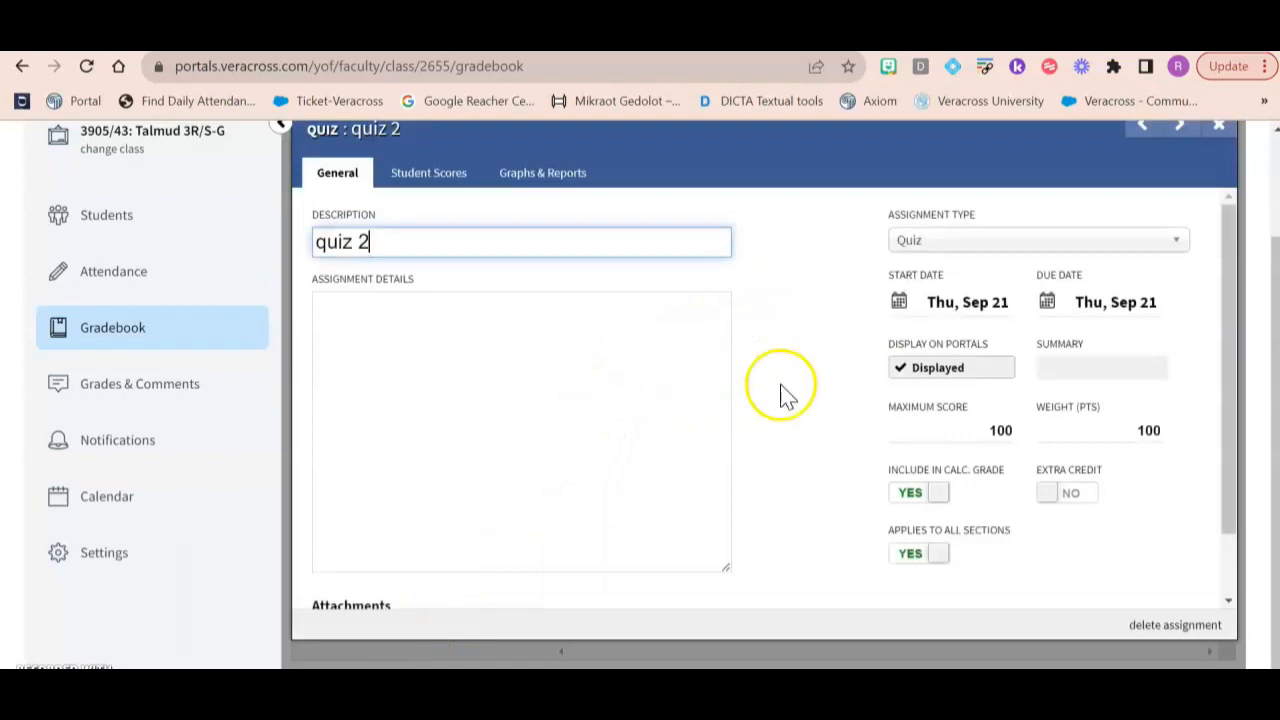
# - Change the portal display status of quiz 2 to Not Displayed and close the assignment
pyautogui.click(910, 372)
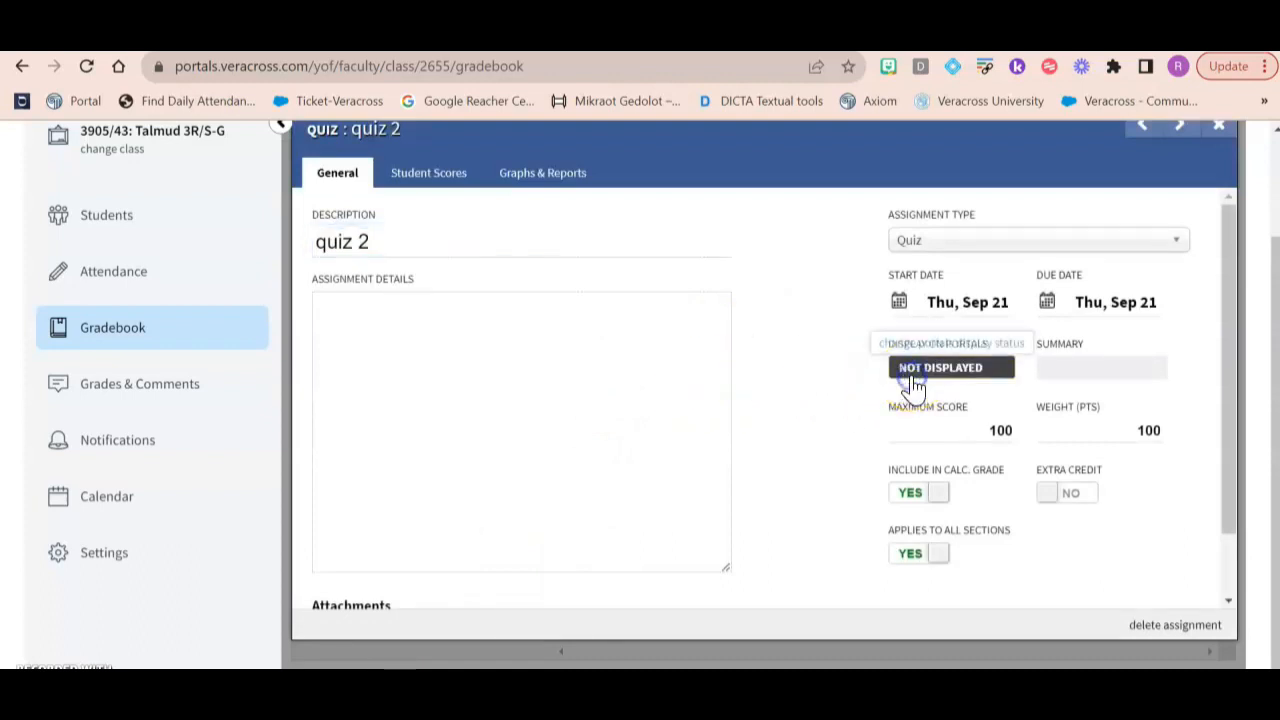
pyautogui.click(920, 378)
pyautogui.click(920, 378)
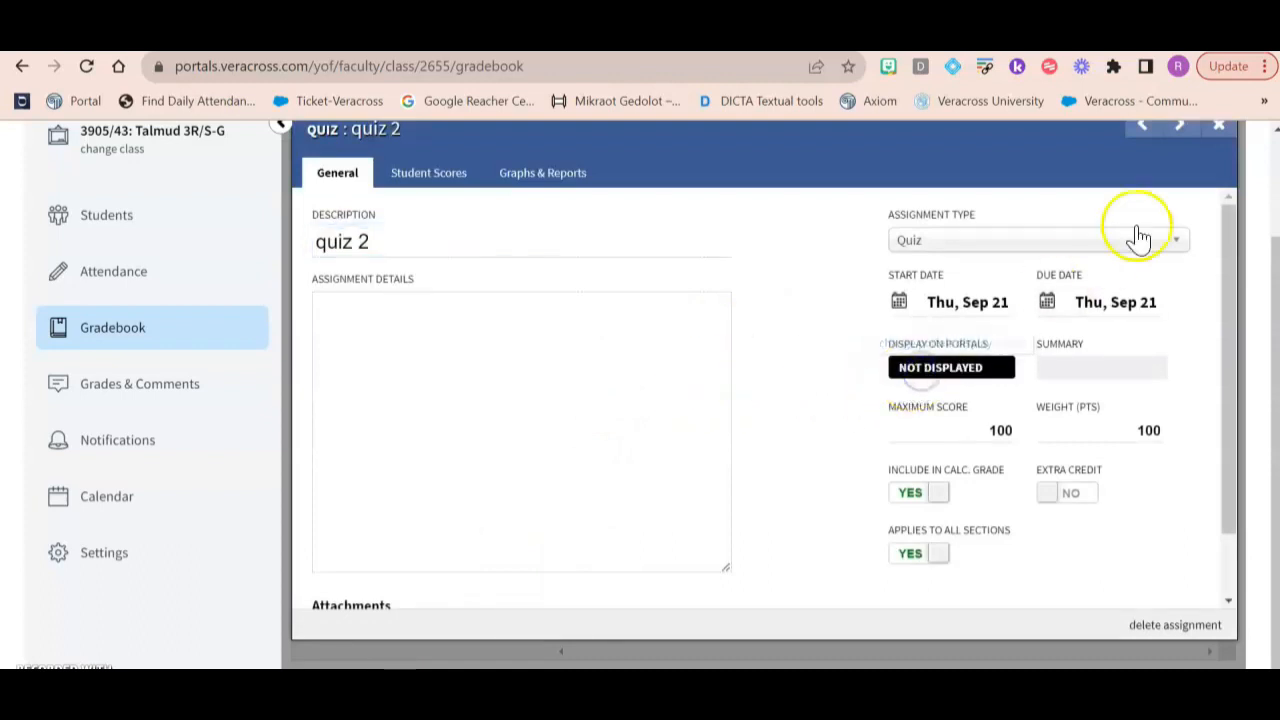
pyautogui.click(1218, 126)
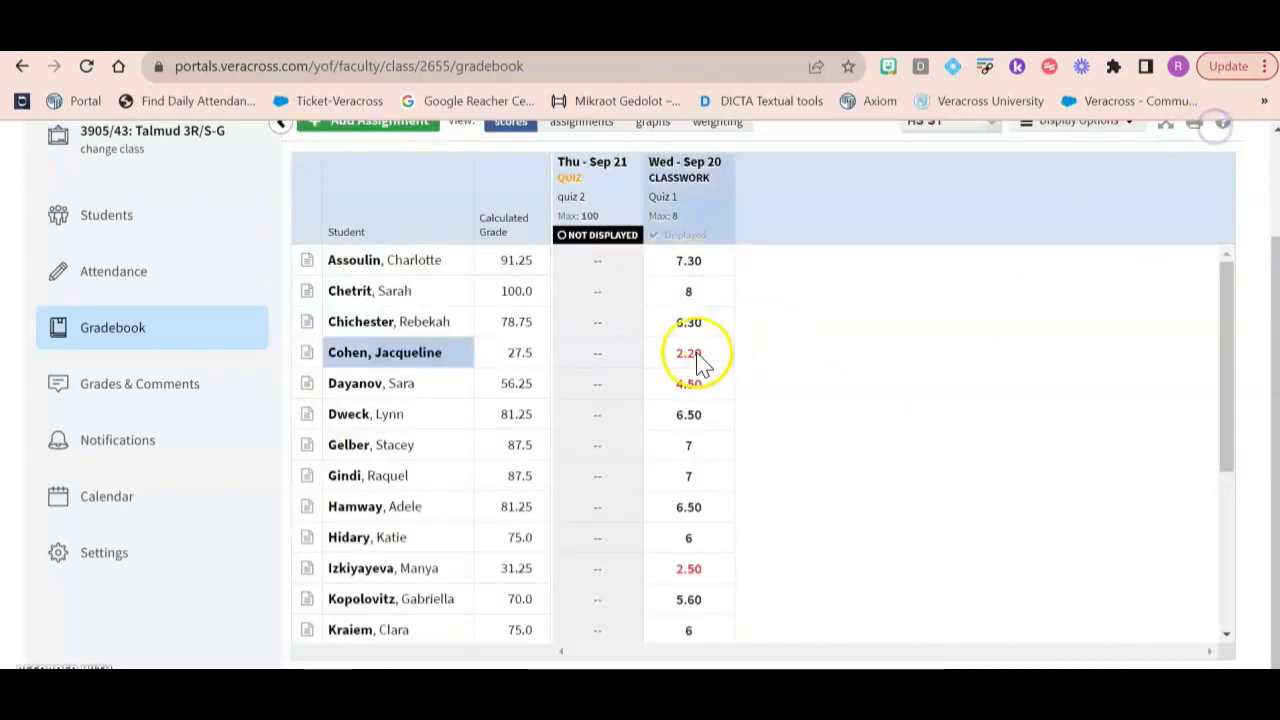
# - Try to enter a quiz 2 score for the first student and dismiss the alert
pyautogui.click(593, 258)
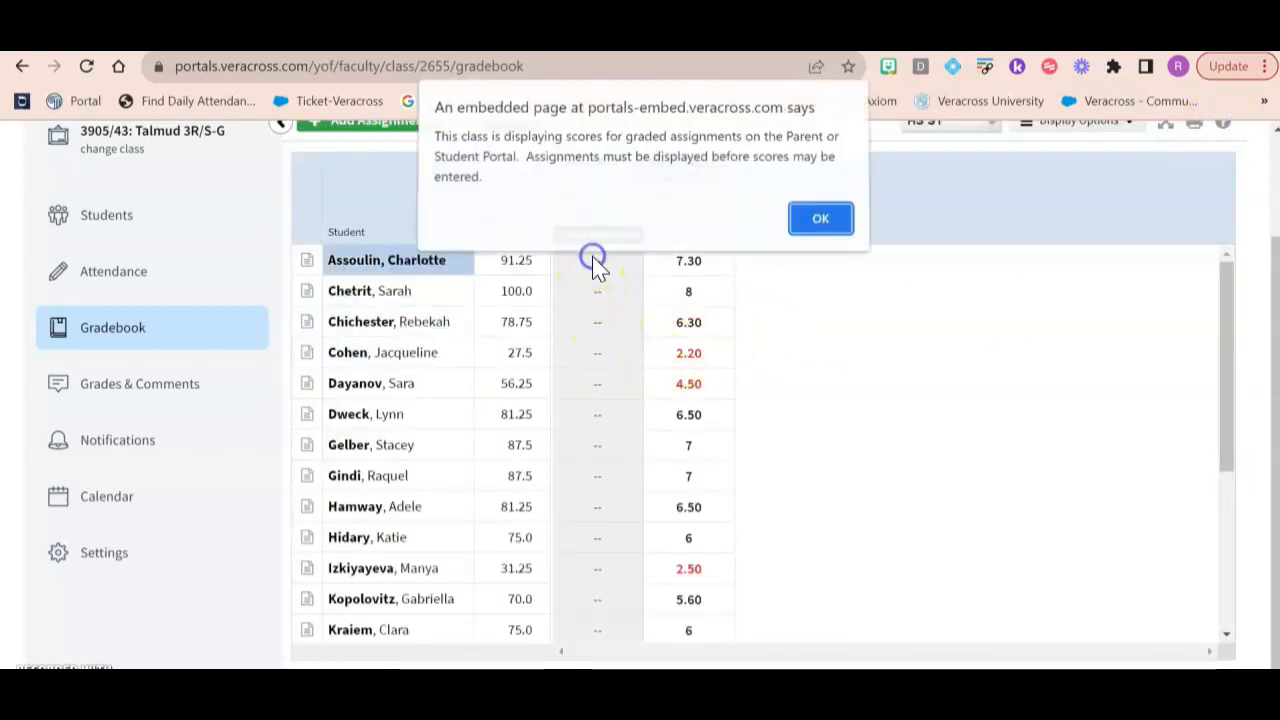
pyautogui.click(813, 230)
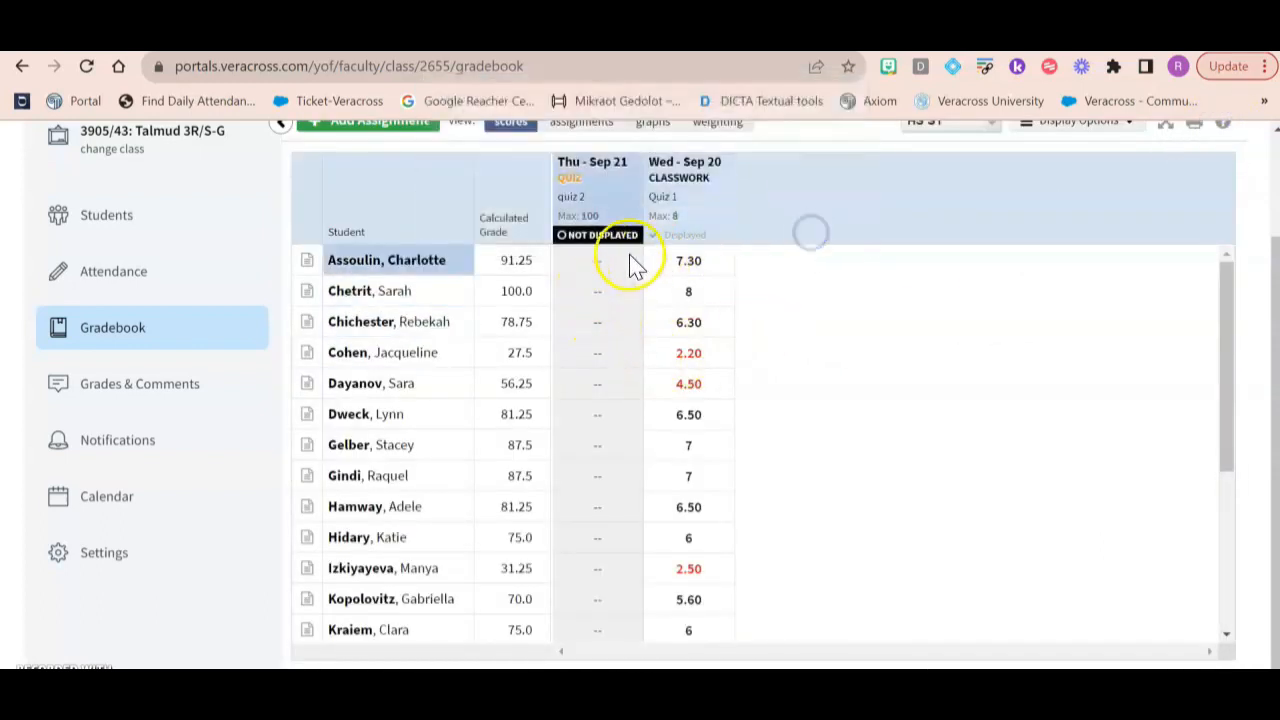
# - Switch quiz 2 to Displayed and enter scores of 90 and 100 for the first two students
pyautogui.click(600, 236)
pyautogui.click(594, 262)
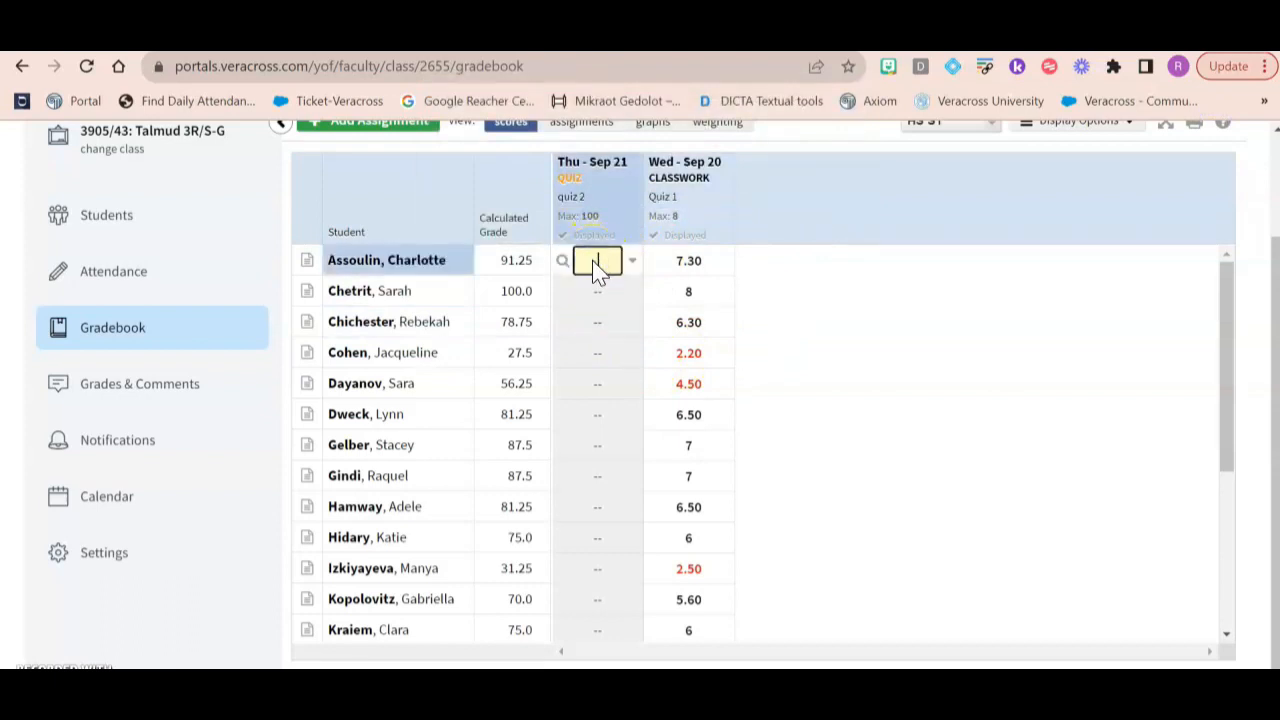
pyautogui.press('Return')
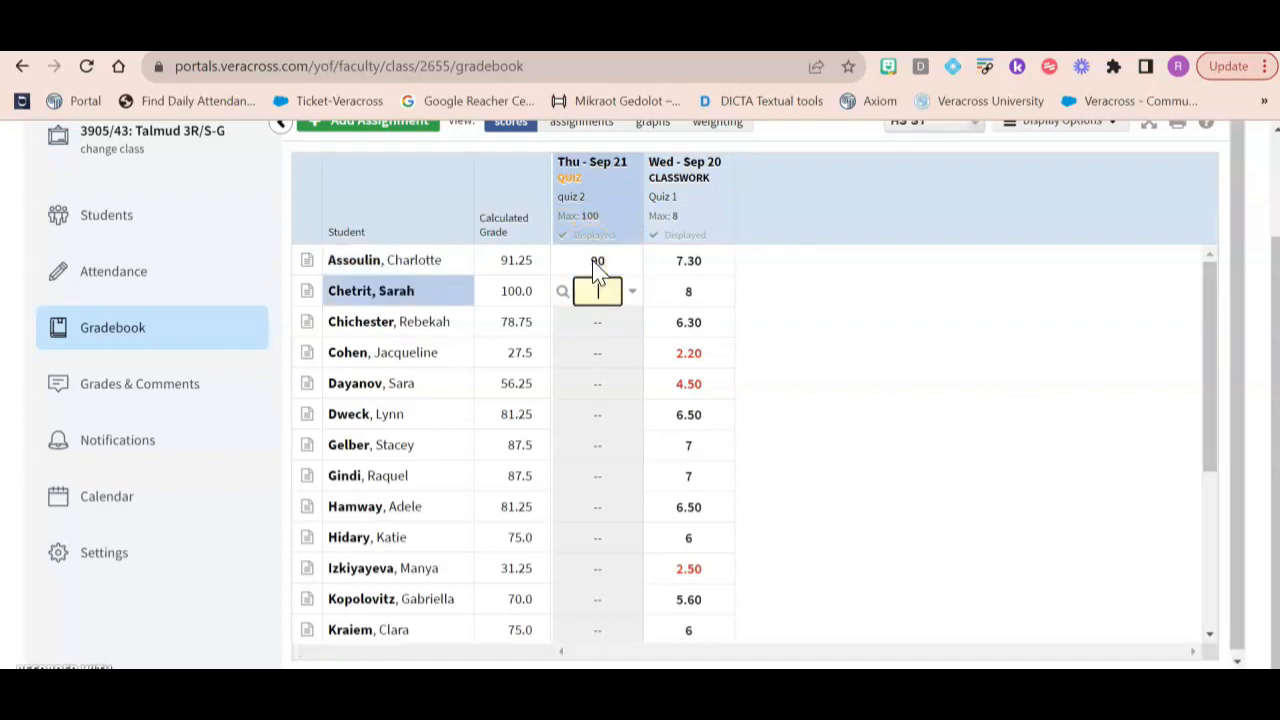
pyautogui.press('Return')
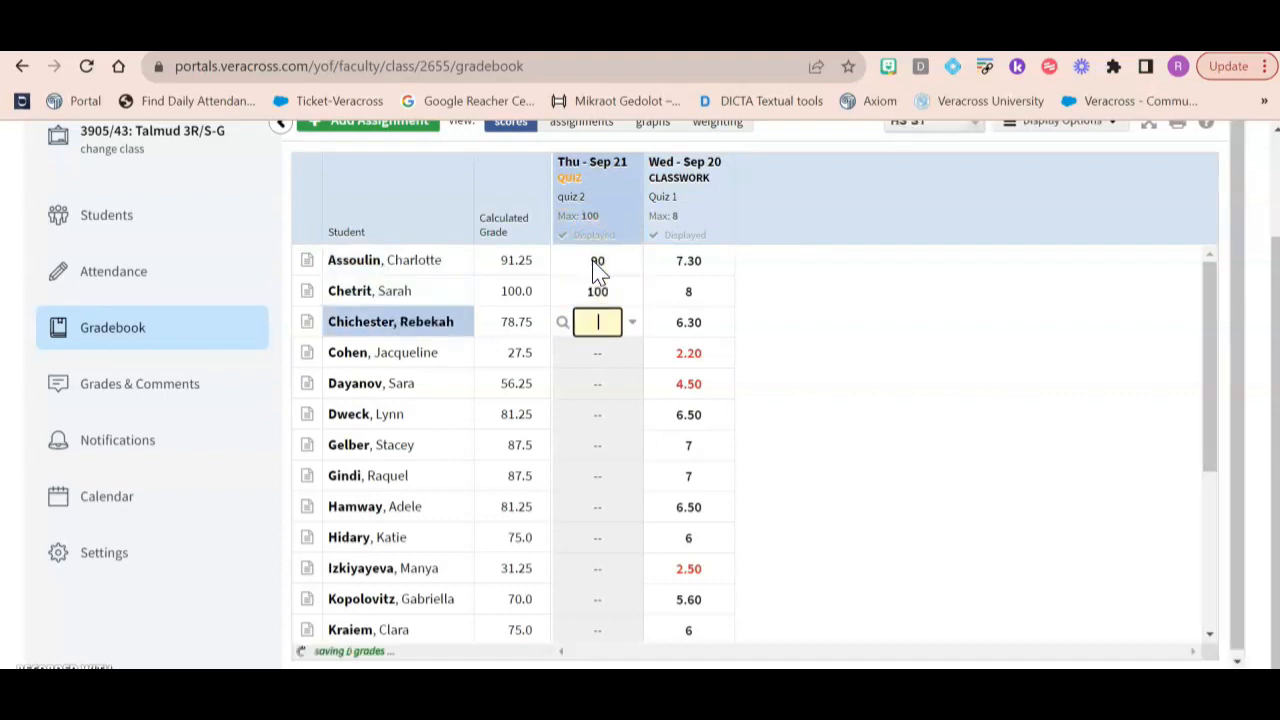
pyautogui.press('Return')
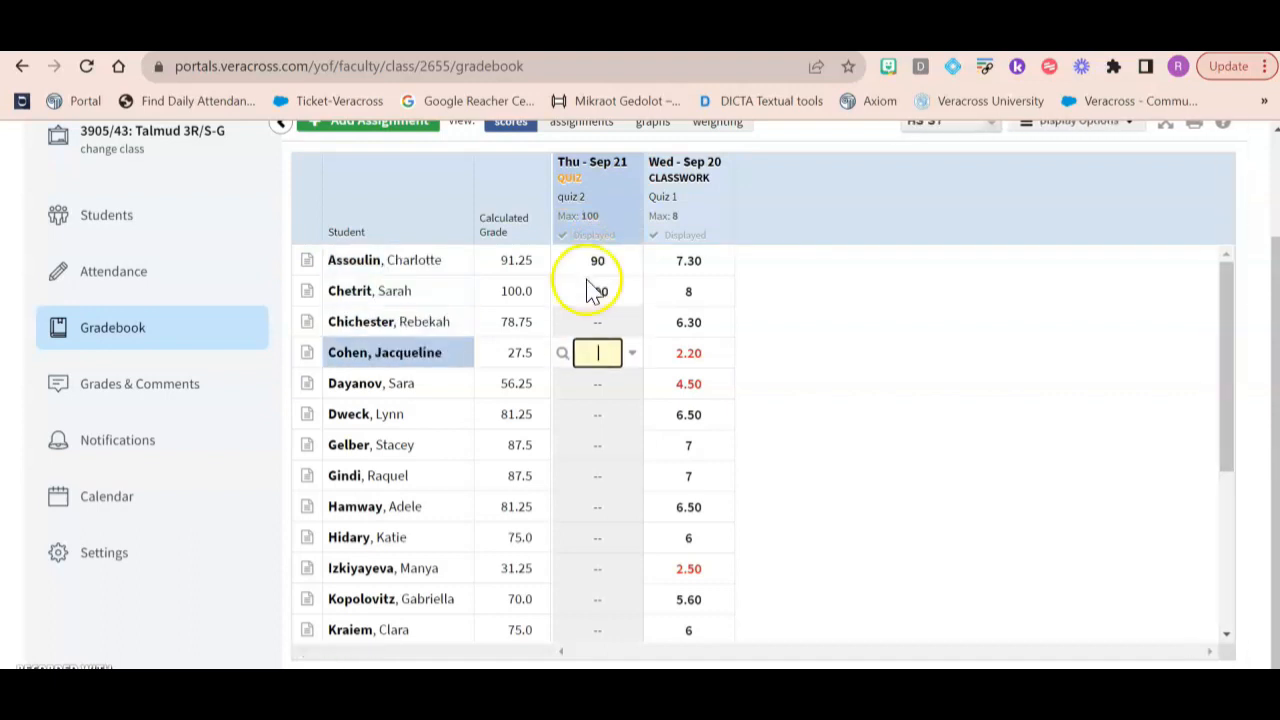
# - Set the third student's quiz 2 completion status to Complete and commit the entry
pyautogui.click(637, 323)
pyautogui.click(635, 324)
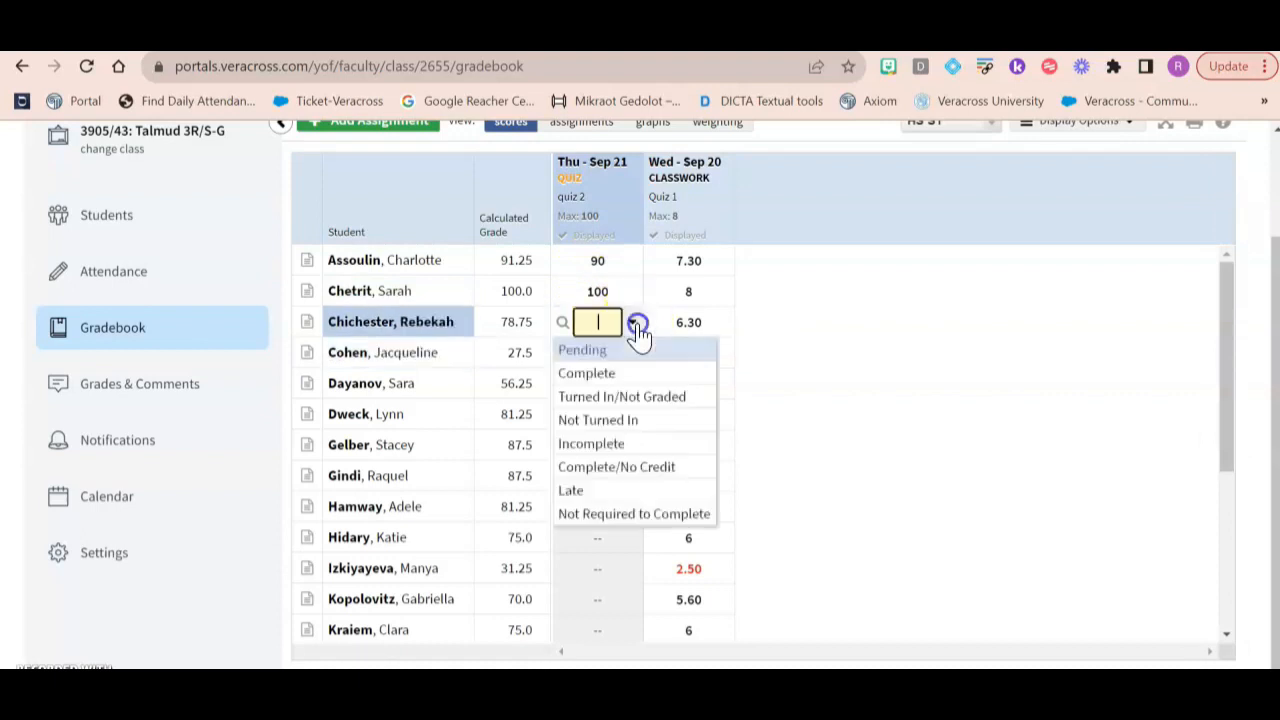
pyautogui.click(621, 375)
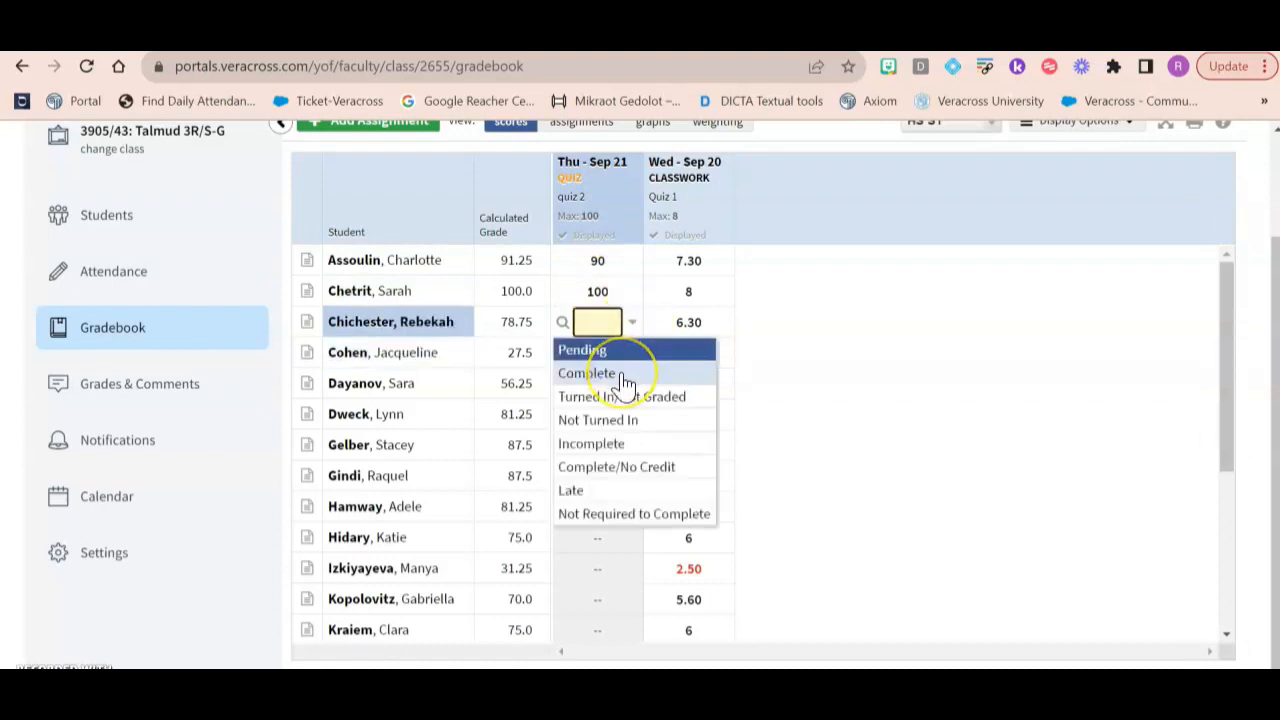
pyautogui.click(622, 376)
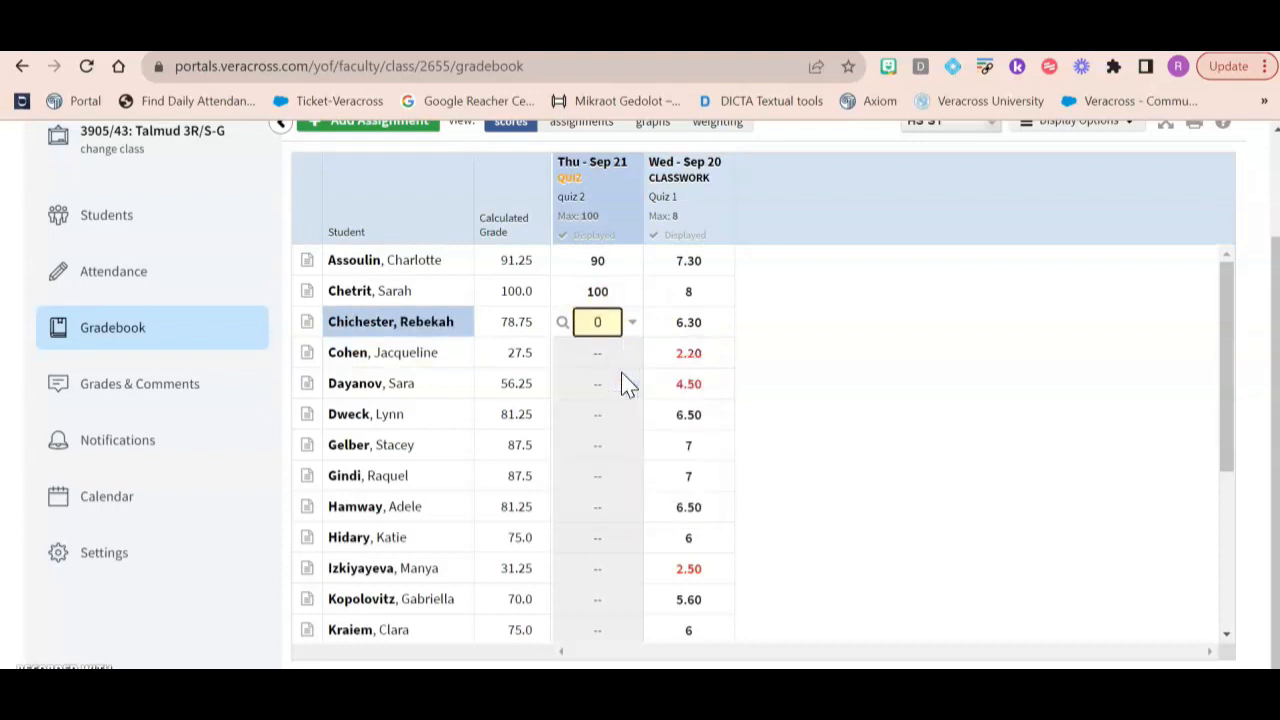
pyautogui.press('Return')
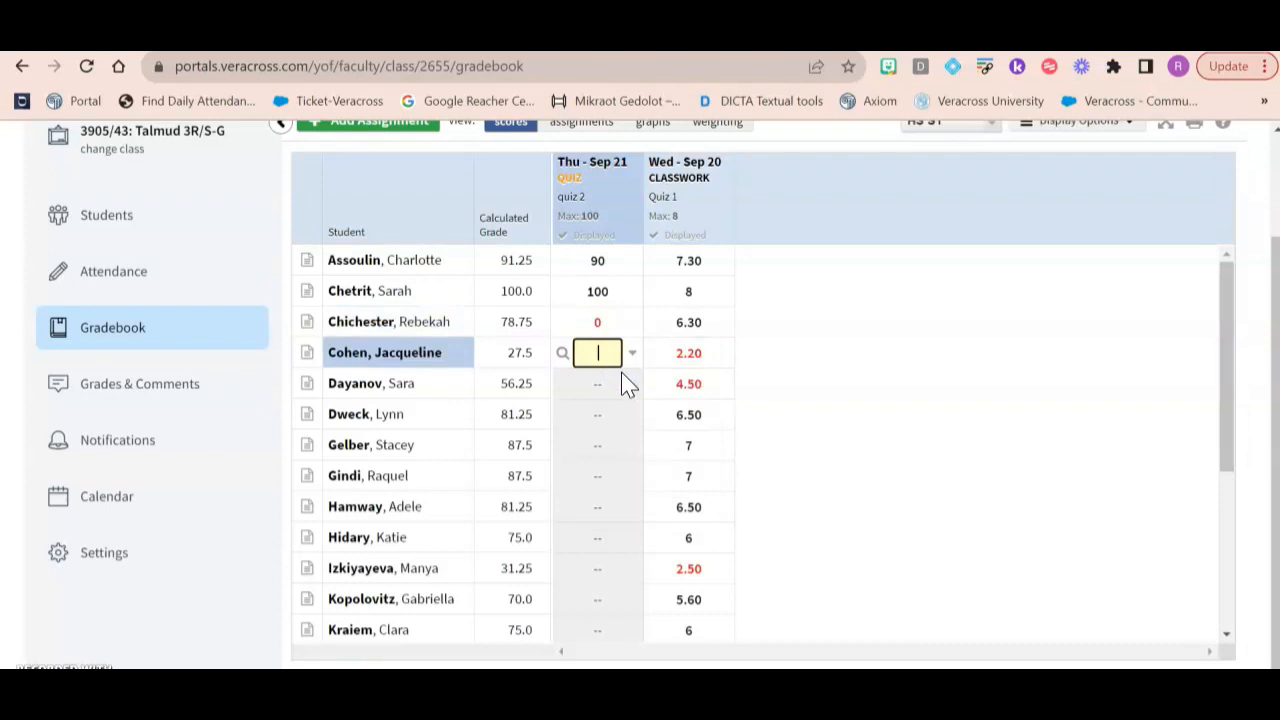
# - Change the third student's quiz 2 completion status to Incomplete
pyautogui.click(635, 323)
pyautogui.click(633, 323)
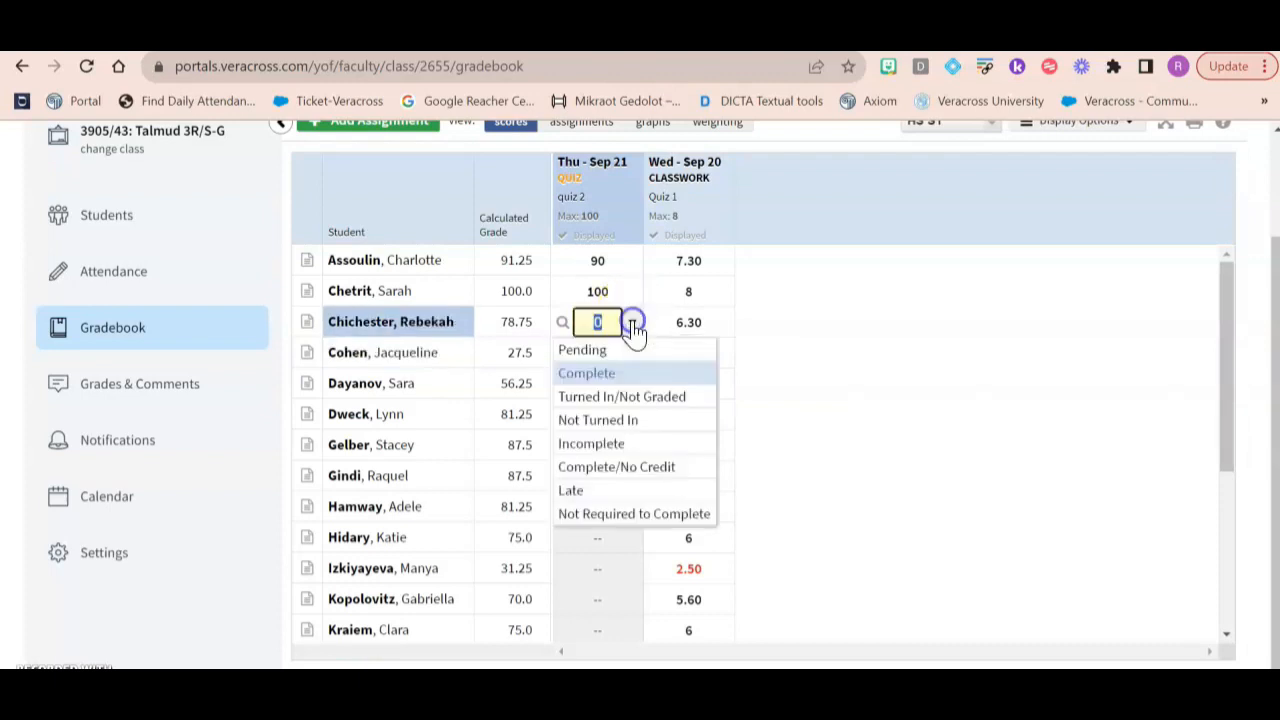
pyautogui.click(627, 443)
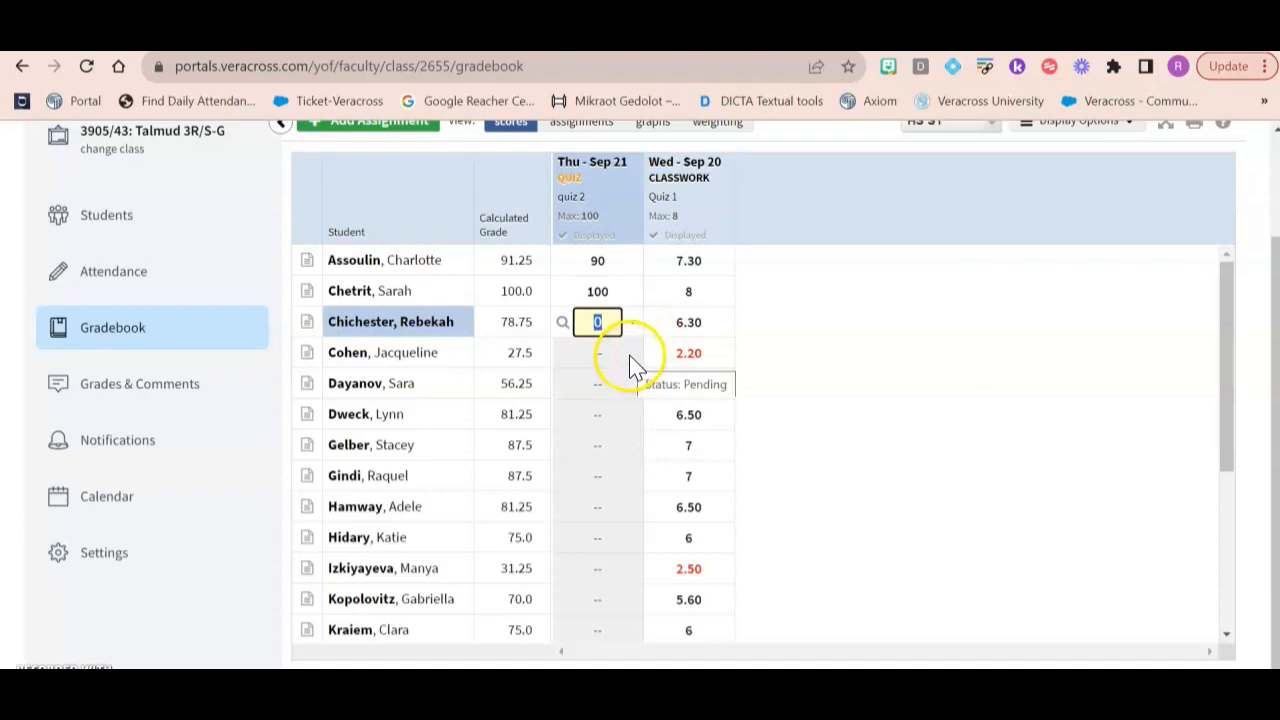
pyautogui.click(630, 363)
# - Change the third student's quiz 2 completion status to Complete/No Credit
pyautogui.click(629, 325)
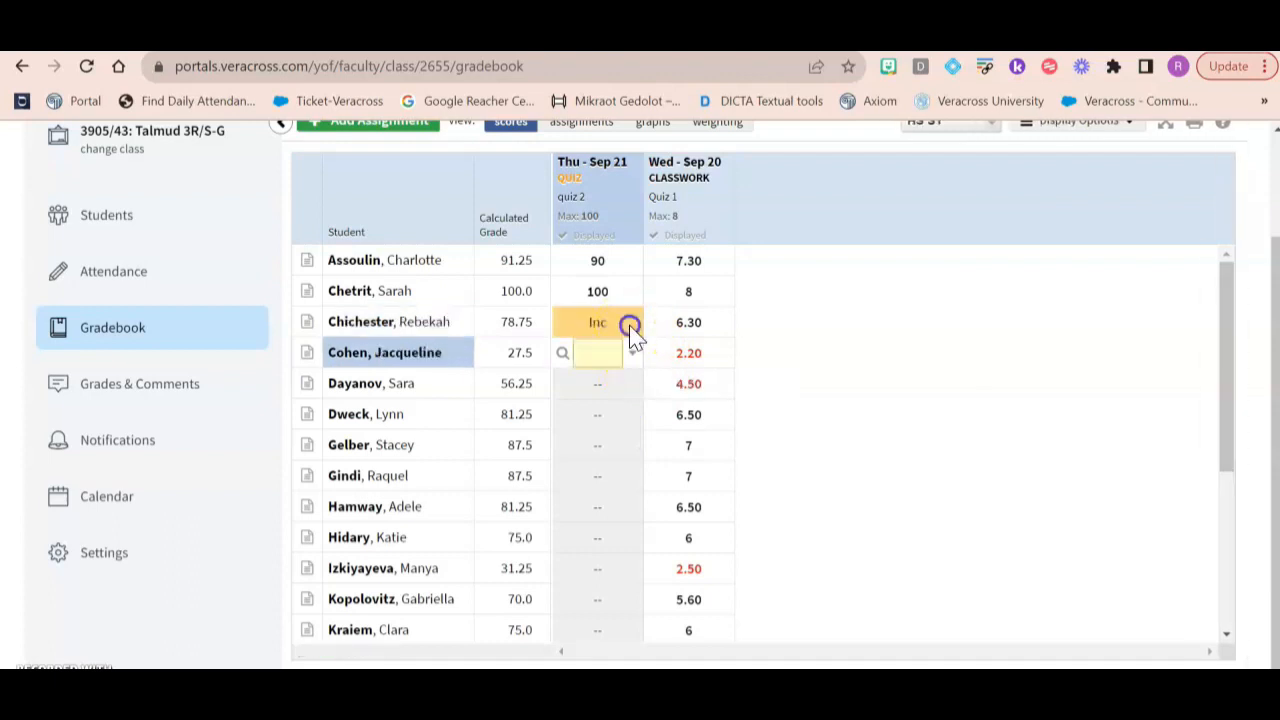
pyautogui.click(631, 324)
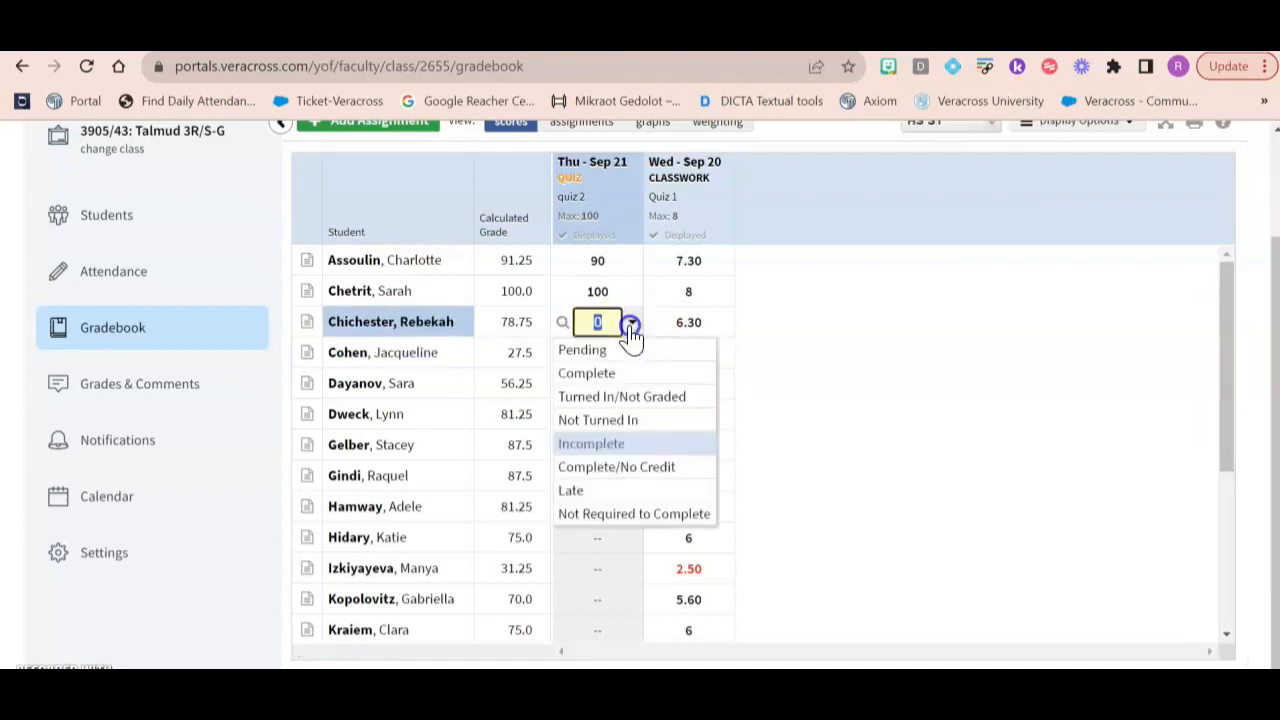
pyautogui.click(616, 468)
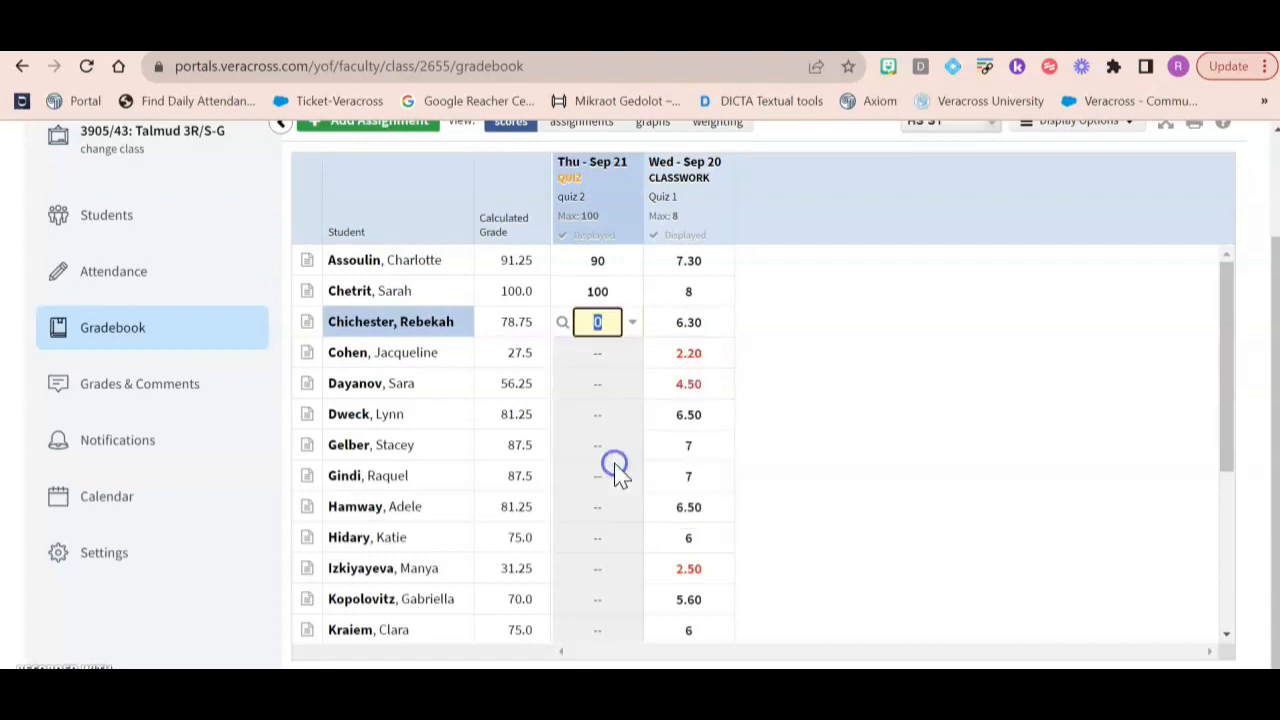
pyautogui.click(632, 323)
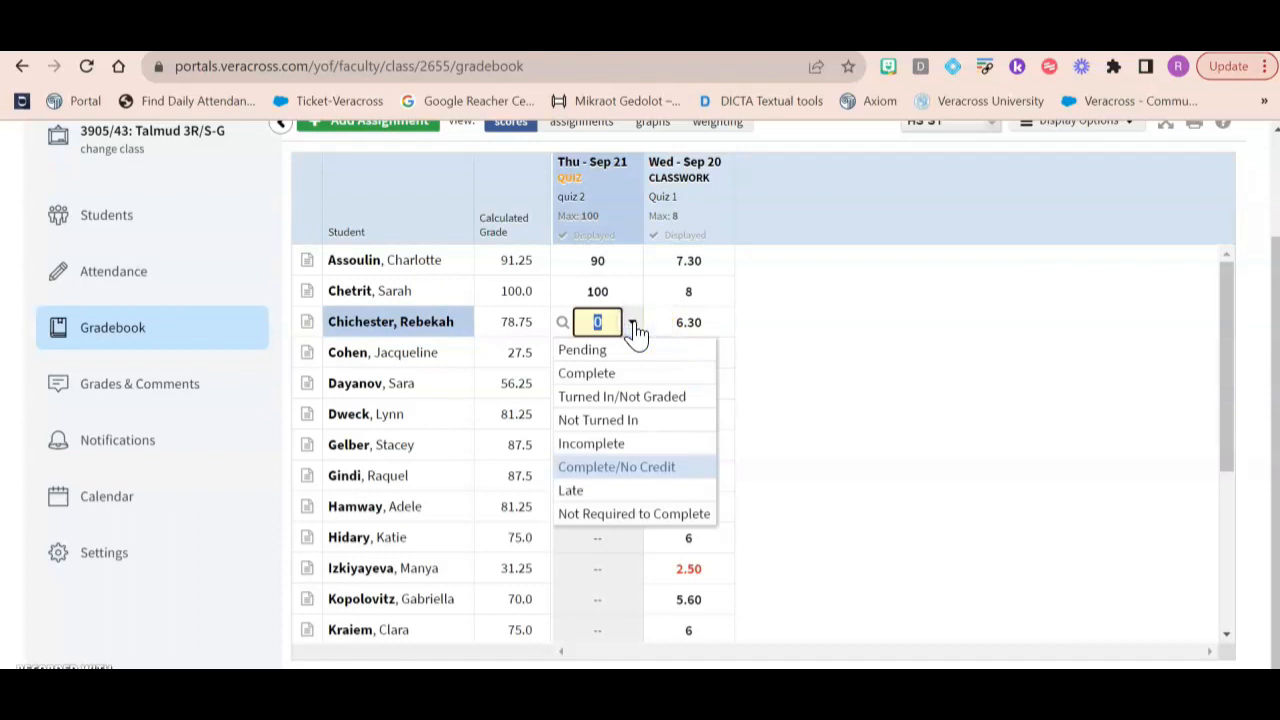
pyautogui.click(574, 529)
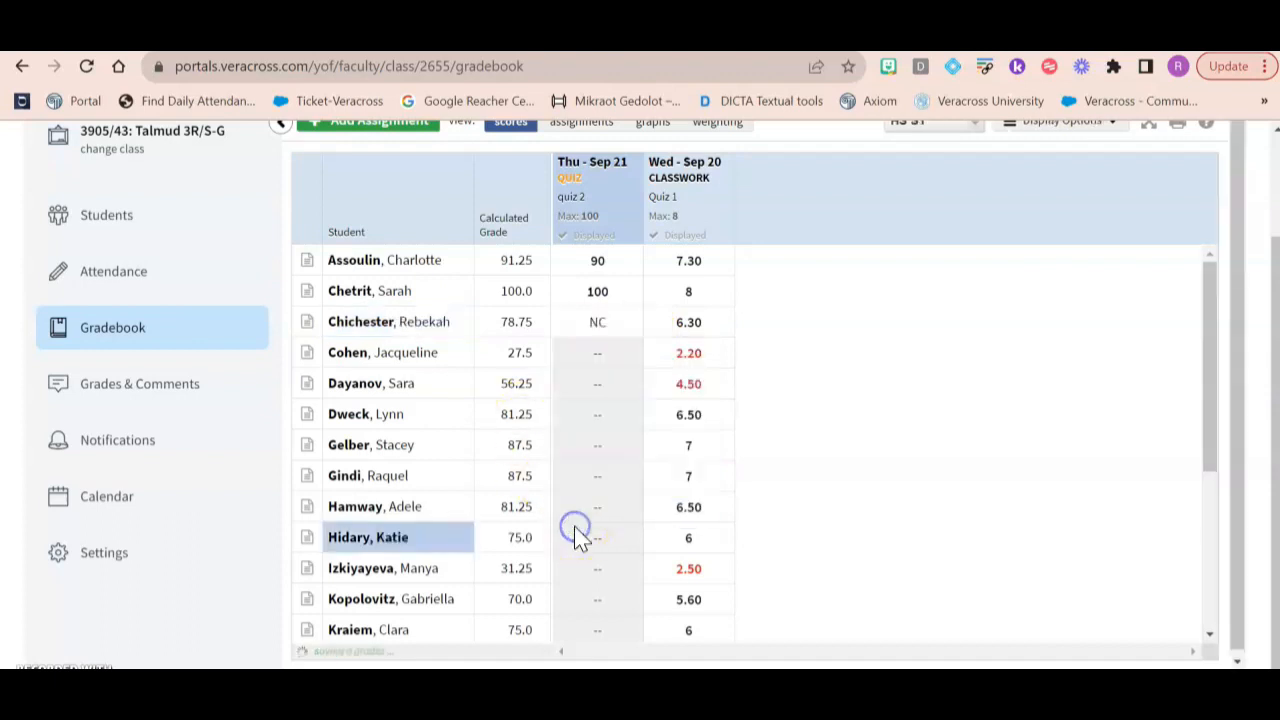
# - Change the third student's quiz 2 completion status to Not Required to Complete
pyautogui.click(633, 322)
pyautogui.click(634, 323)
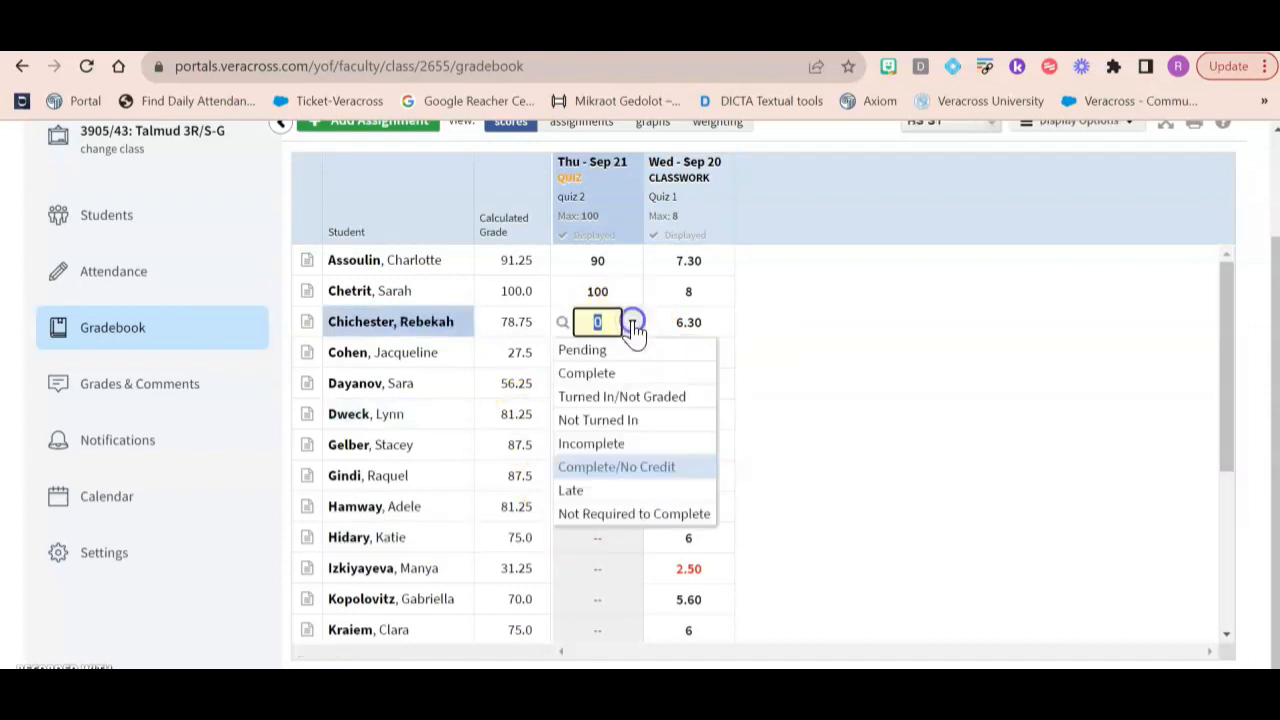
pyautogui.click(648, 515)
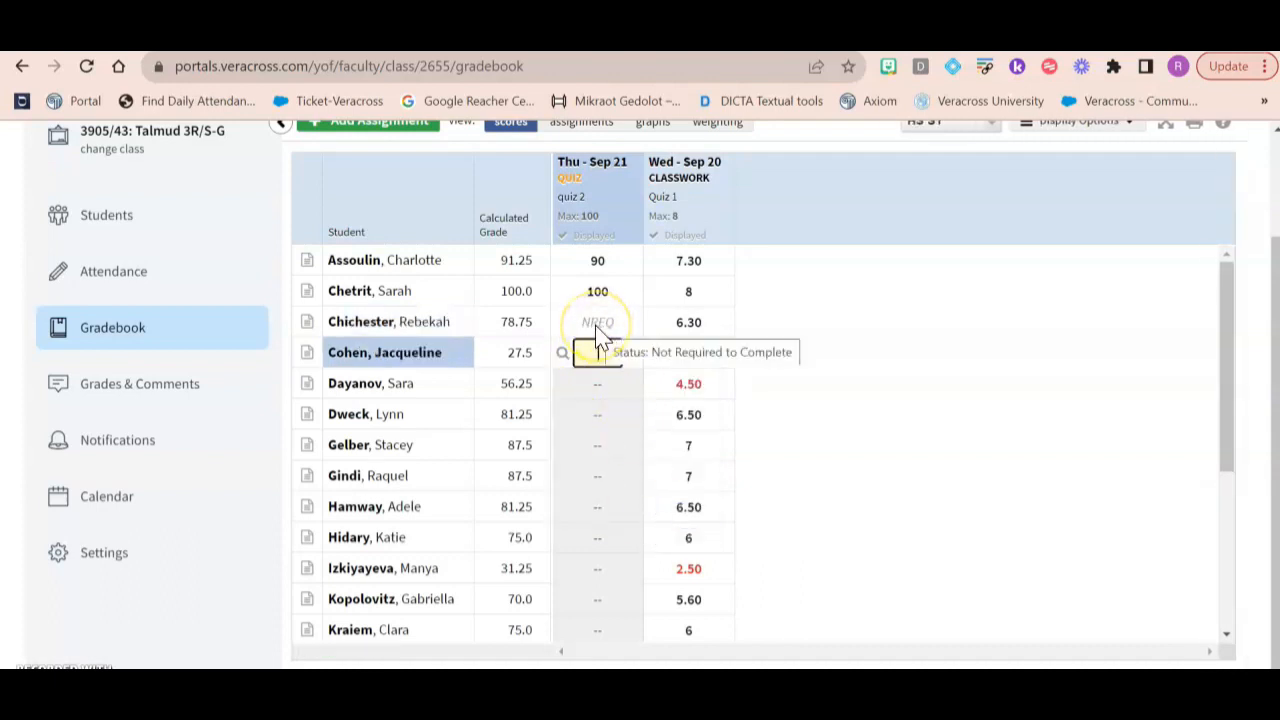
# - Open quiz 2 for editing and bulk-update all students to a score of 100 with completion status Complete
pyautogui.moveTo(588, 238)
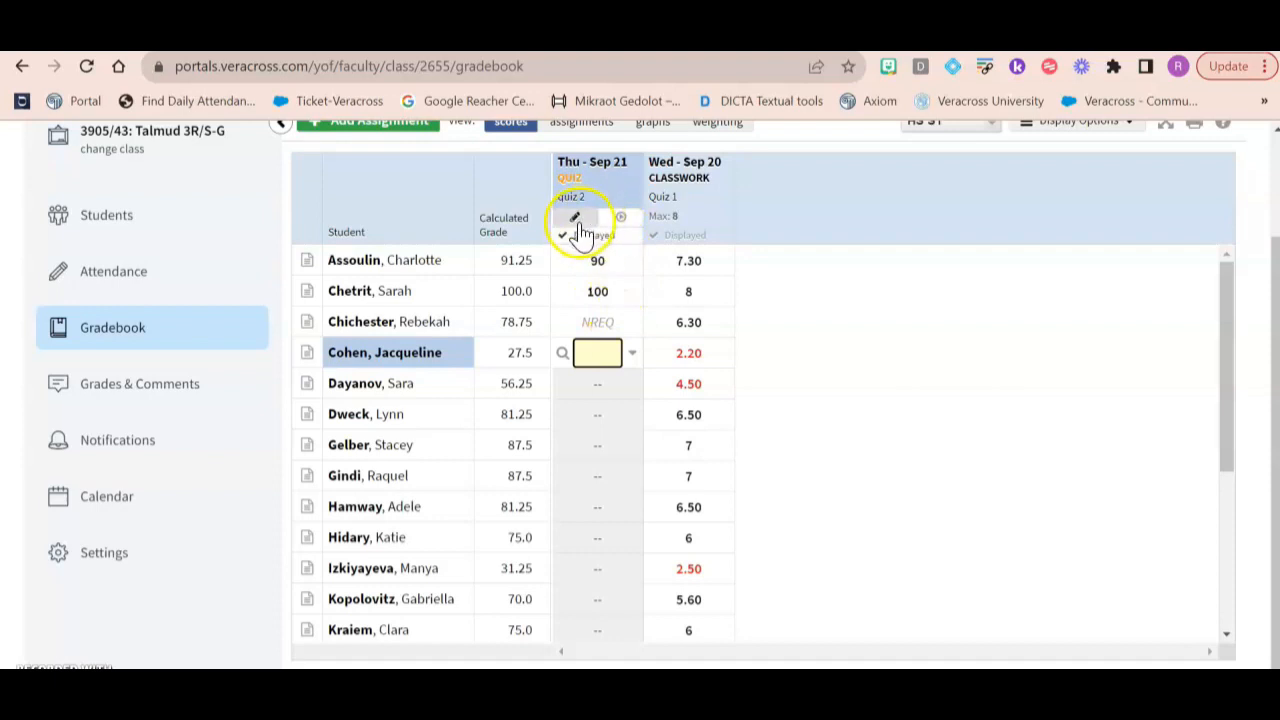
pyautogui.click(575, 220)
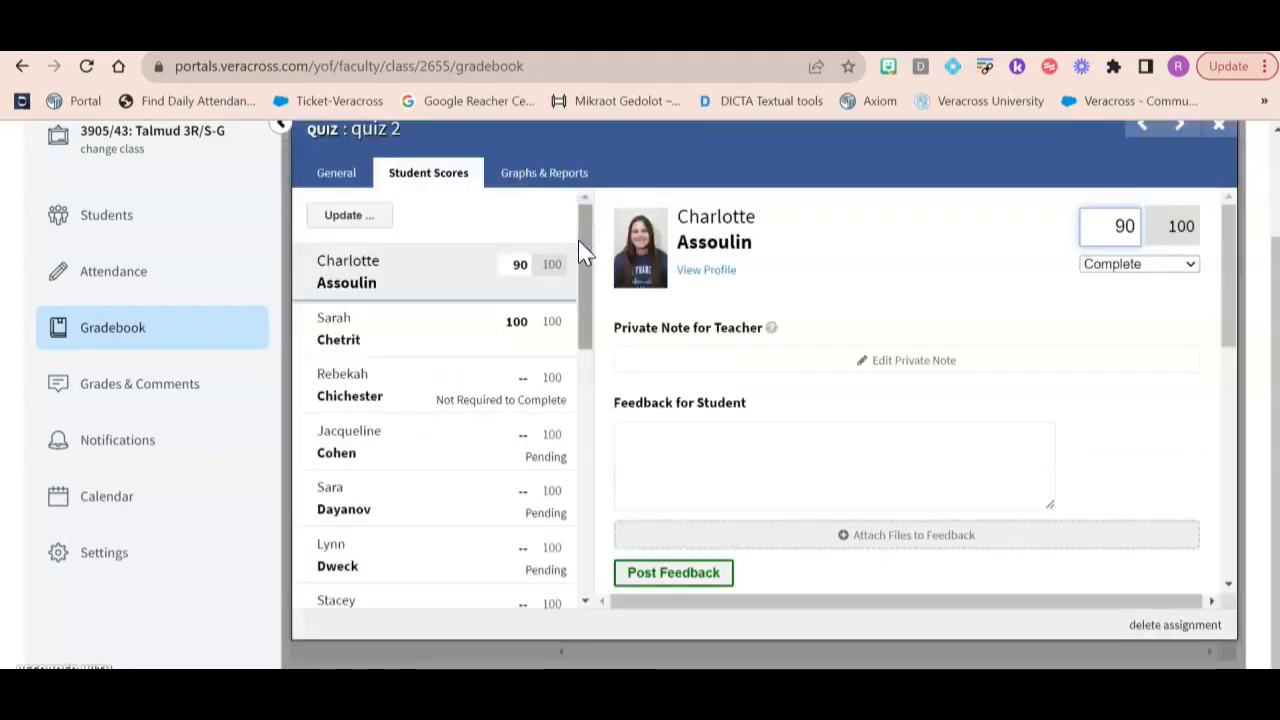
pyautogui.click(368, 220)
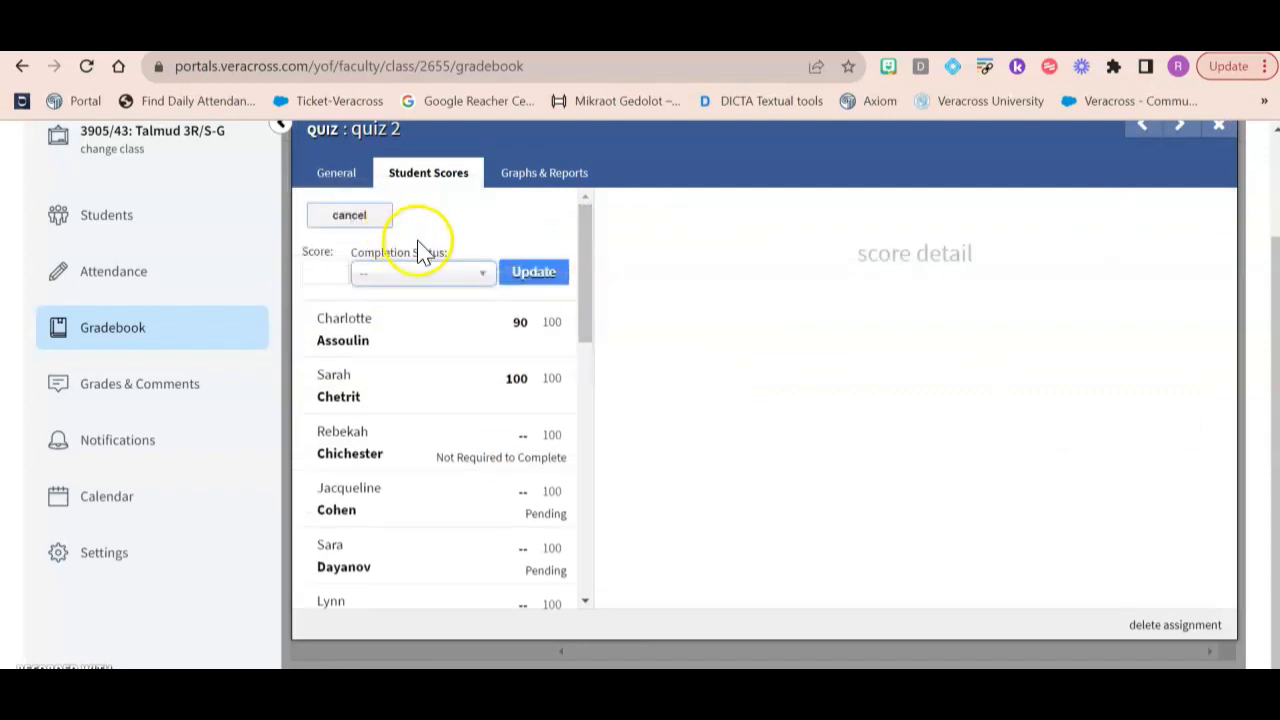
pyautogui.click(476, 281)
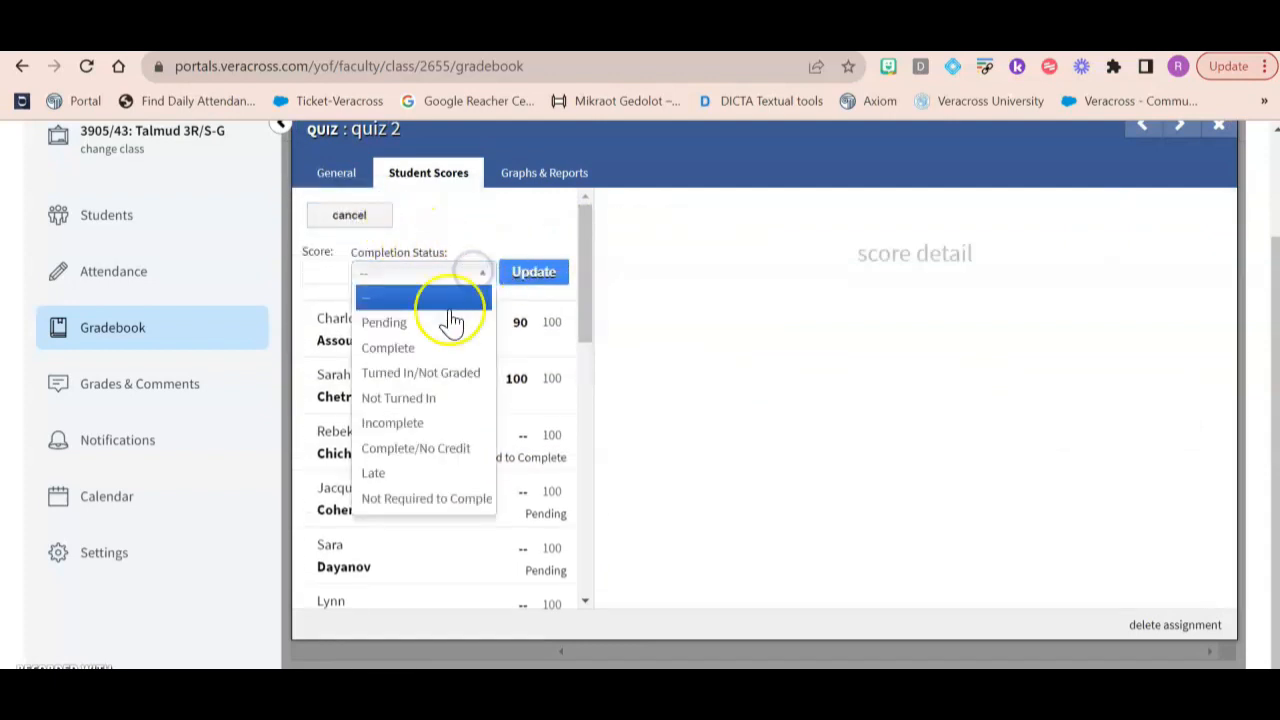
pyautogui.click(434, 349)
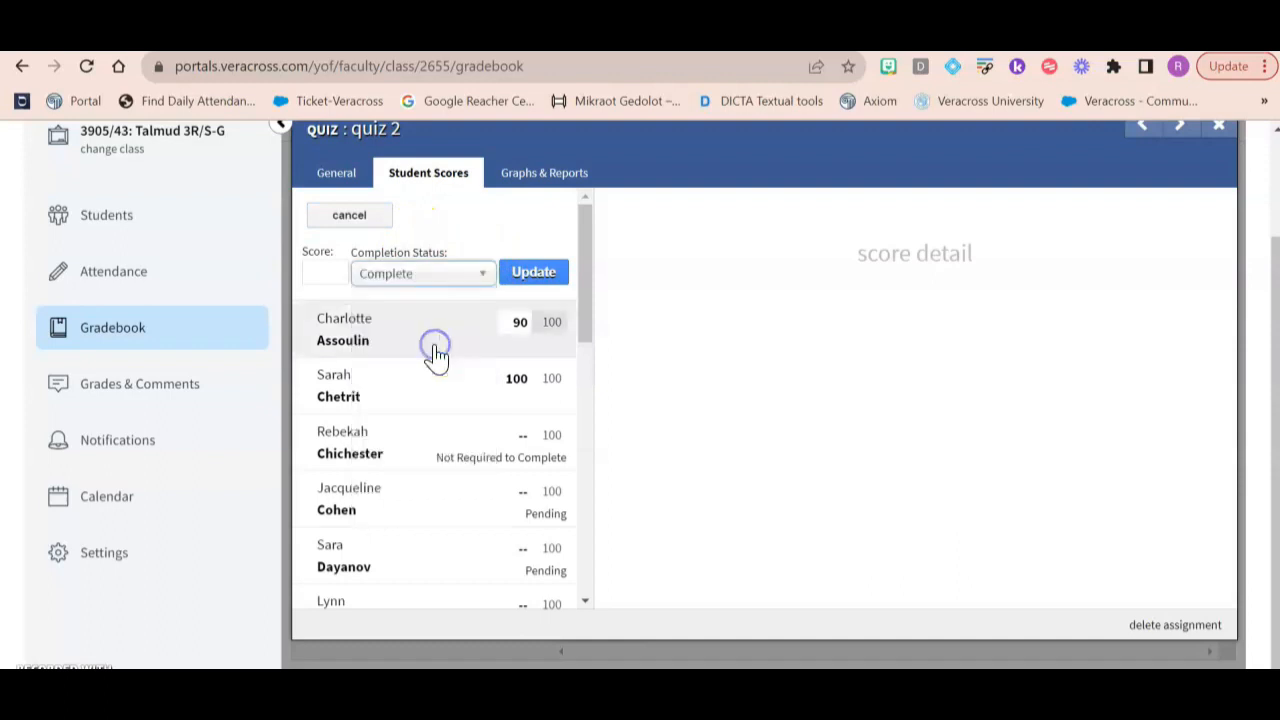
pyautogui.click(474, 431)
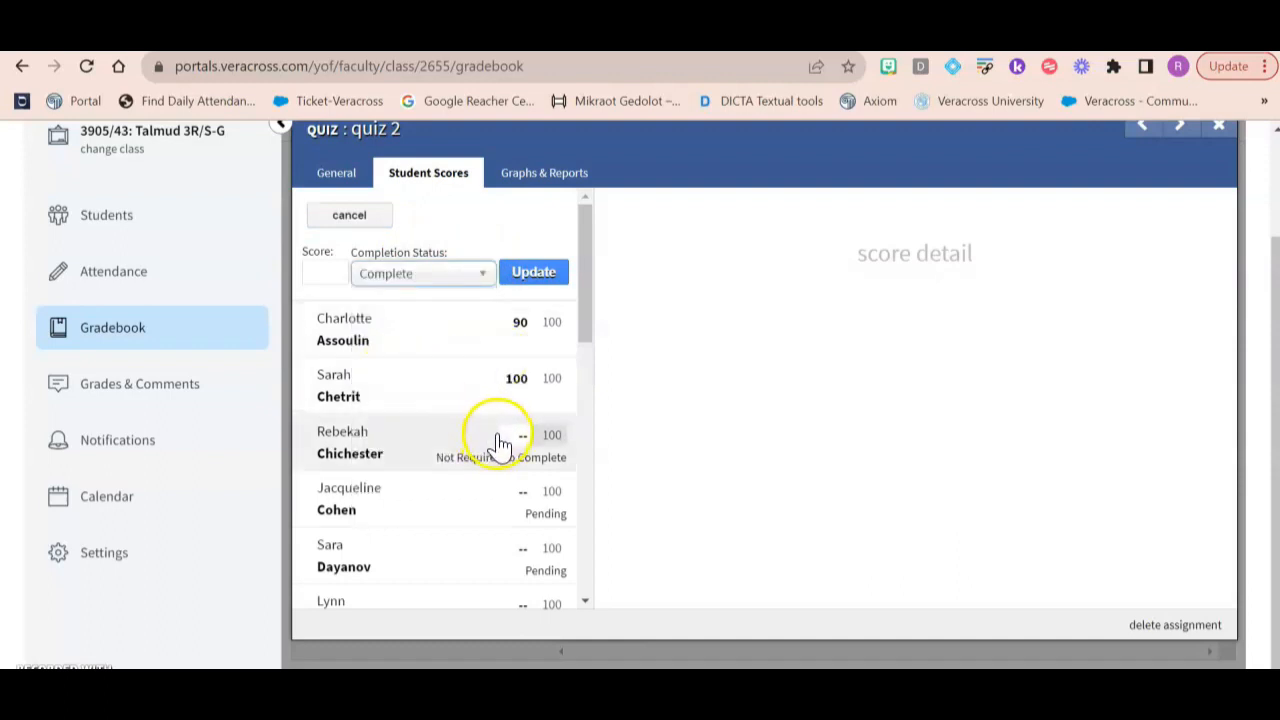
pyautogui.click(322, 265)
pyautogui.write('100')
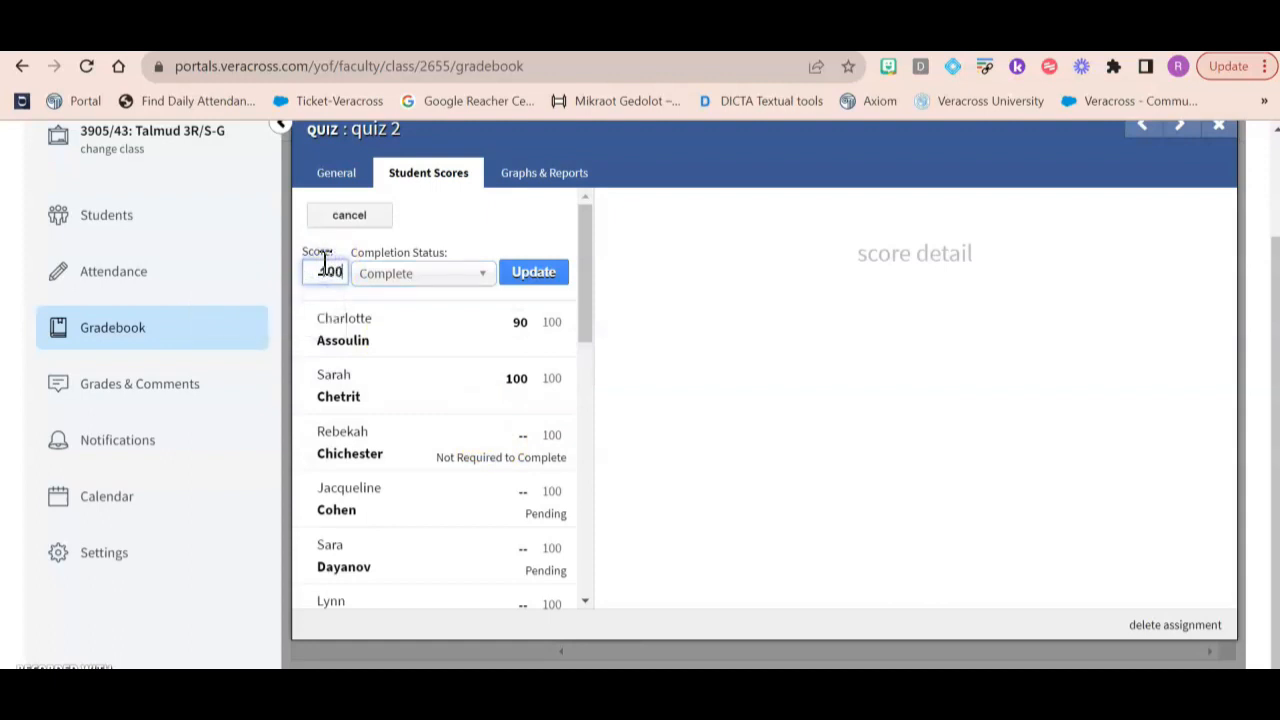
pyautogui.click(555, 275)
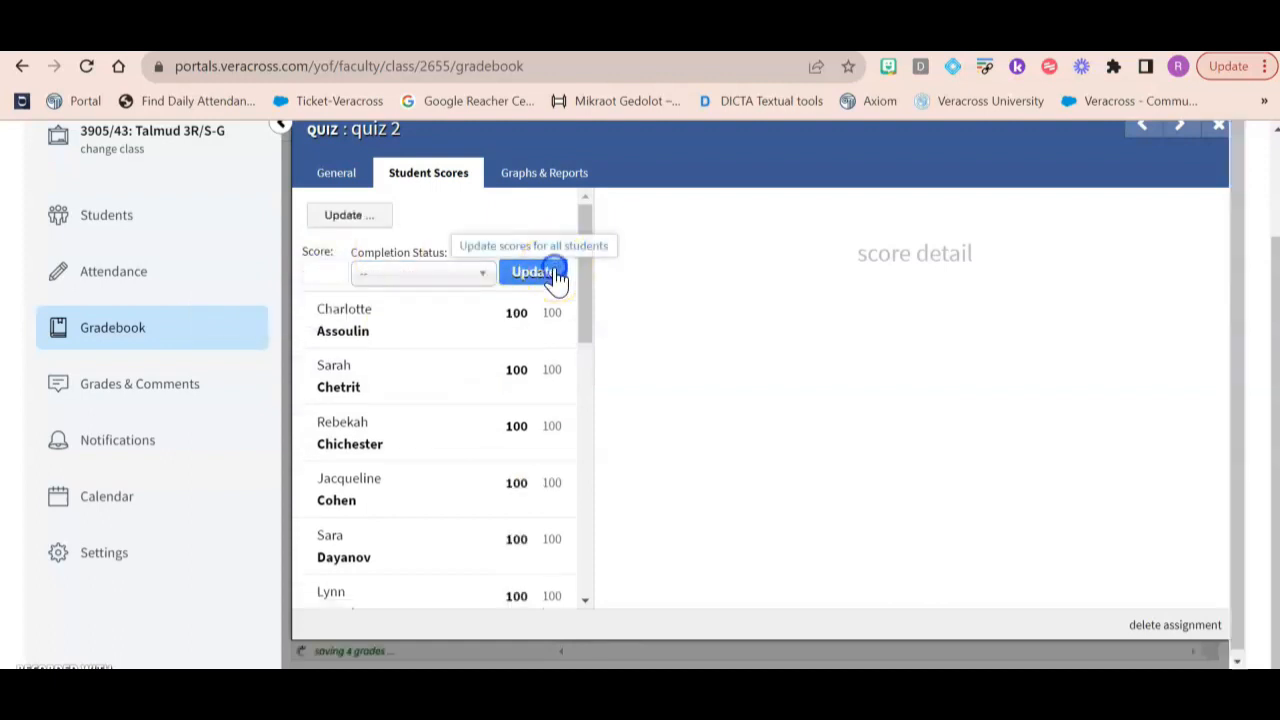
# - Permanently delete the quiz 2 assignment and confirm the deletion
pyautogui.scroll(-1, 529, 369)
pyautogui.scroll(1, 532, 370)
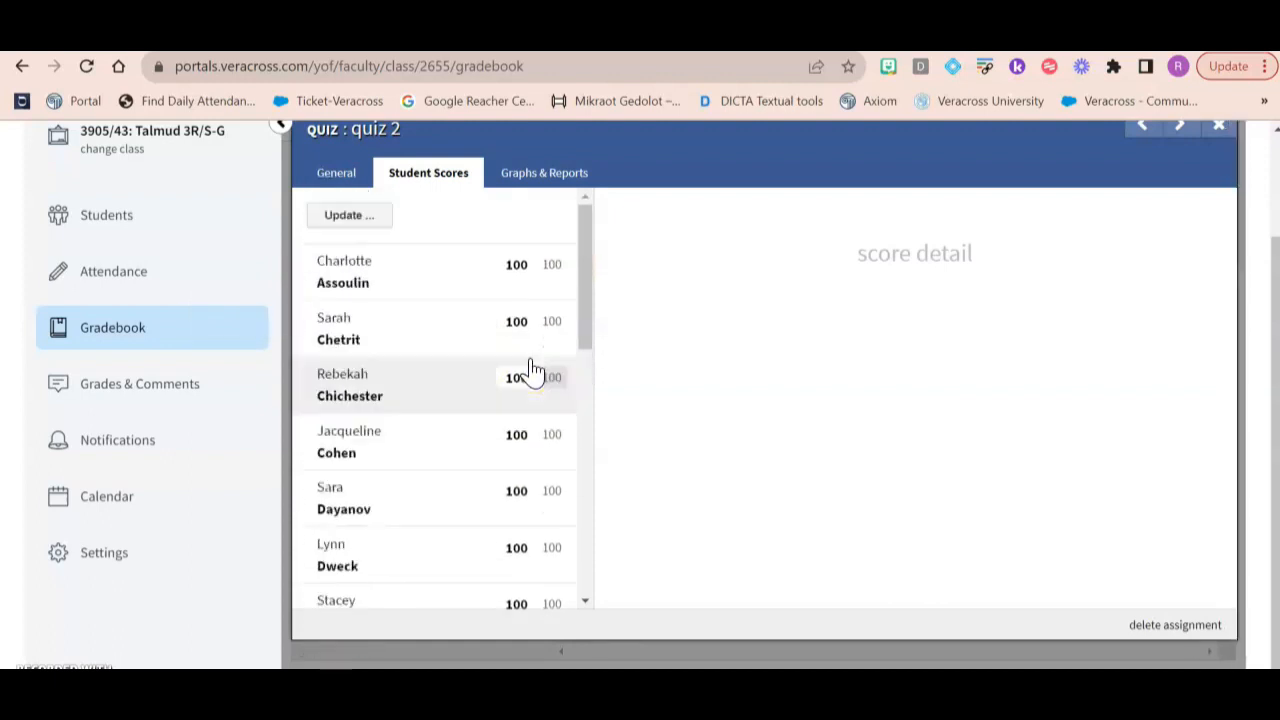
pyautogui.scroll(1, 532, 370)
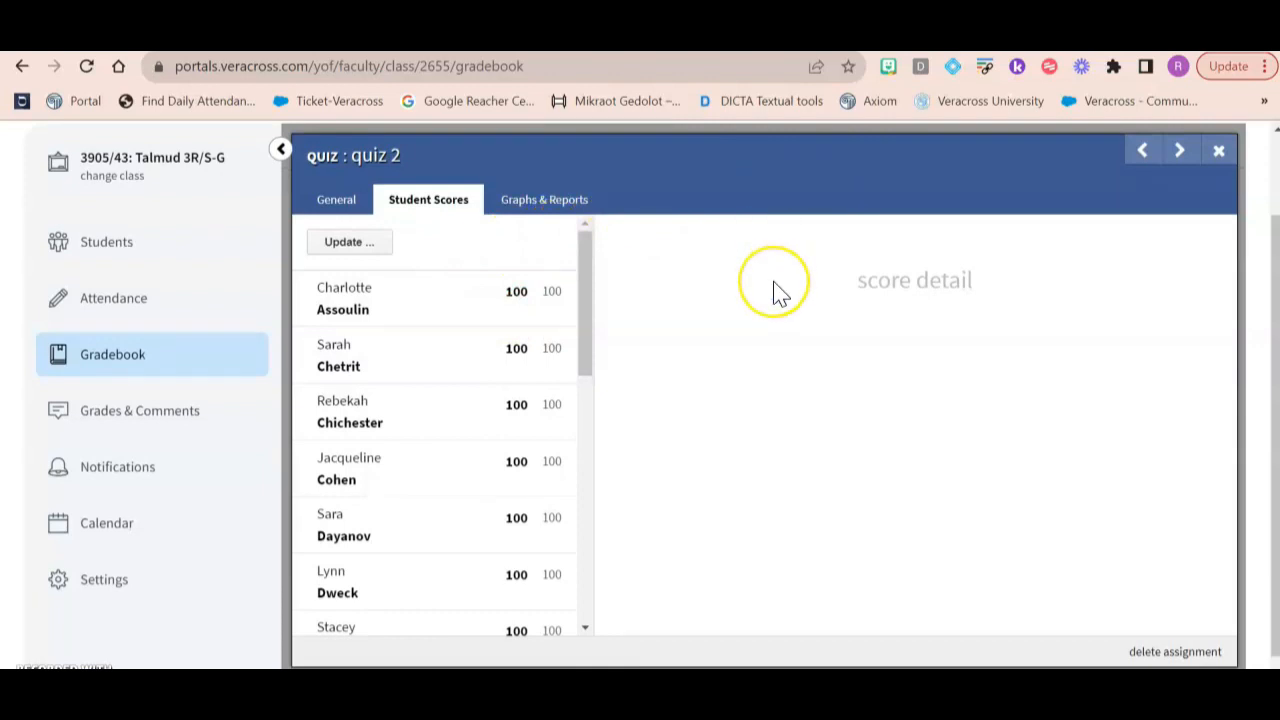
pyautogui.scroll(-1, 775, 290)
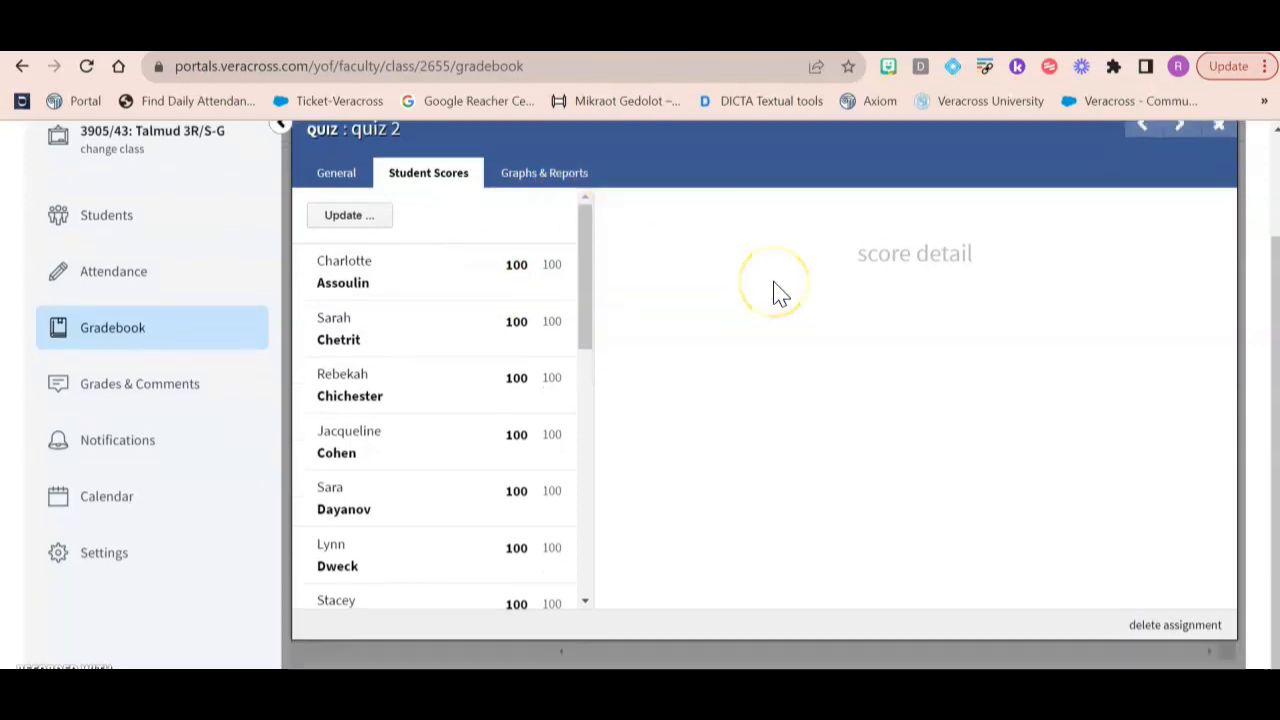
pyautogui.click(1158, 628)
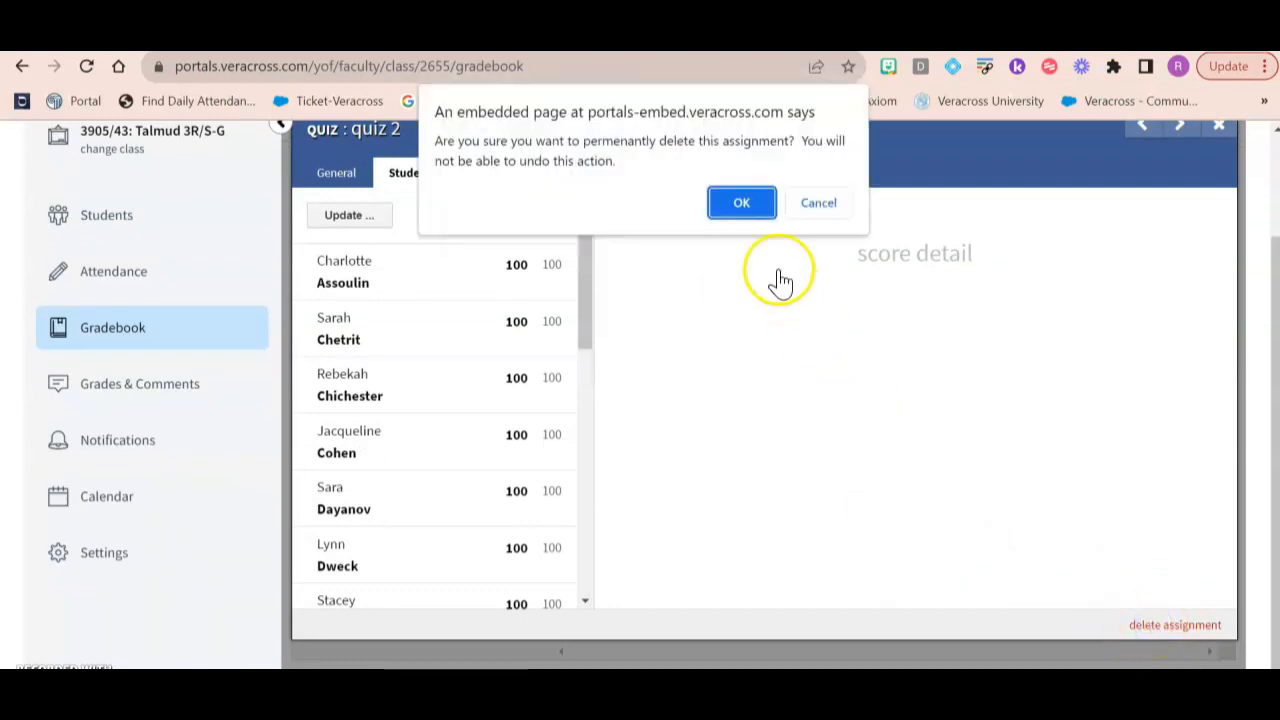
pyautogui.click(742, 205)
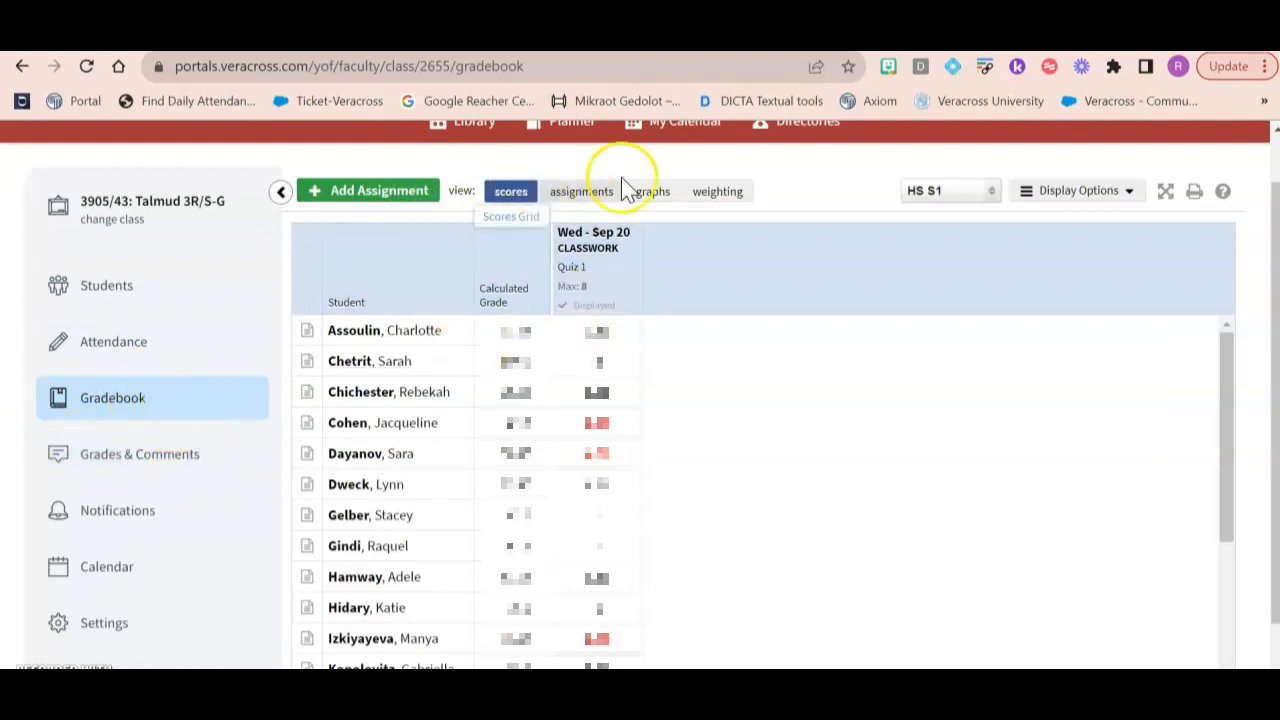
# - Open the gradebook's category weighting and set the HS S1 weights to 20% for Classwork, 30% for Quiz and 30% for Test
pyautogui.click(717, 194)
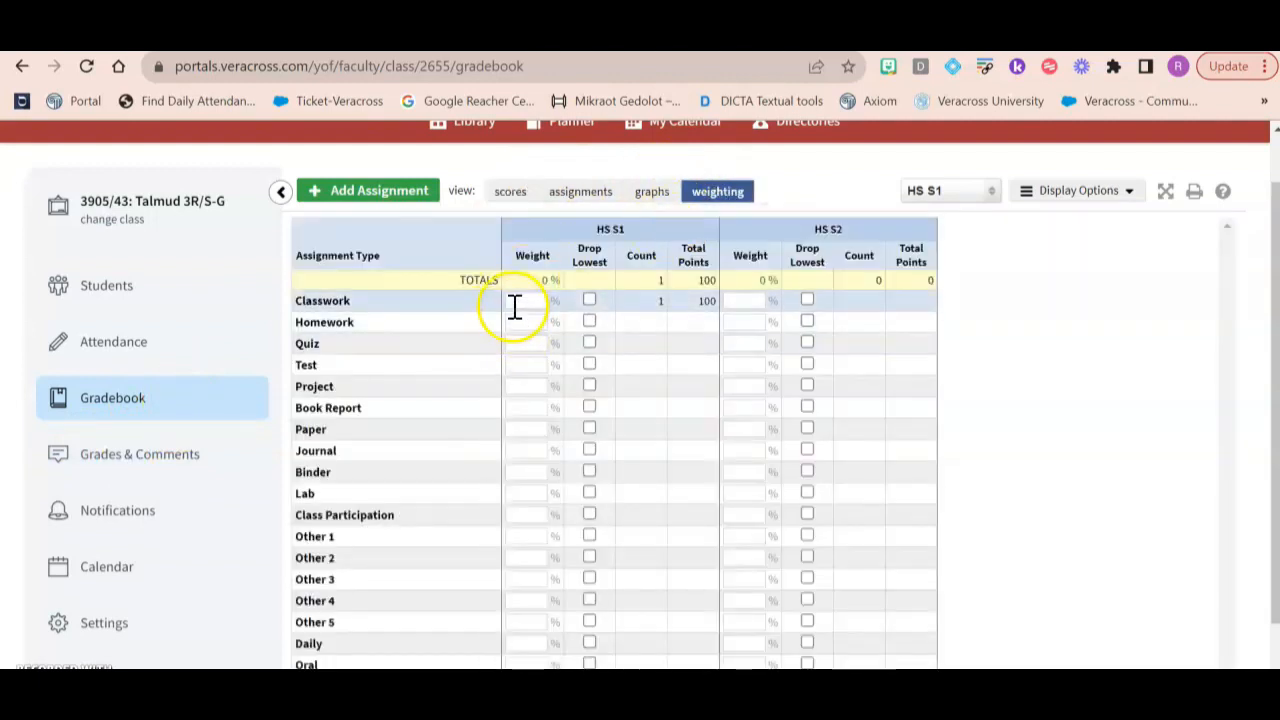
pyautogui.click(515, 305)
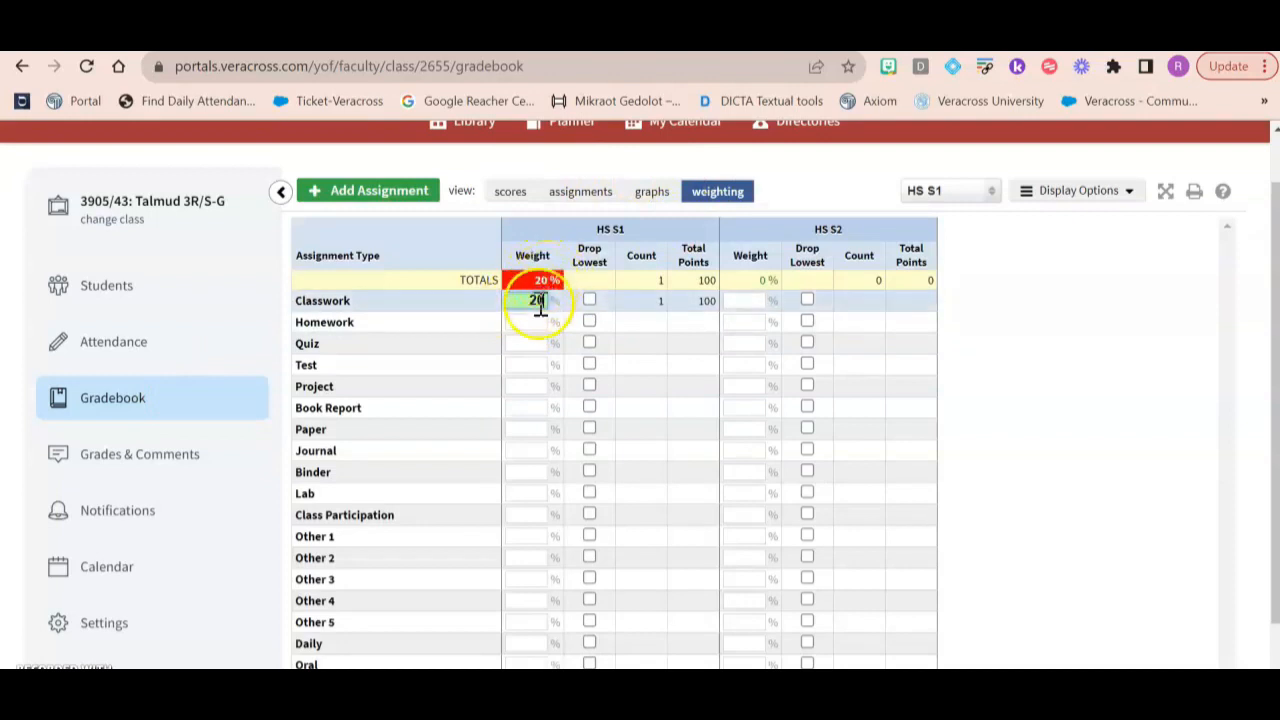
pyautogui.click(535, 320)
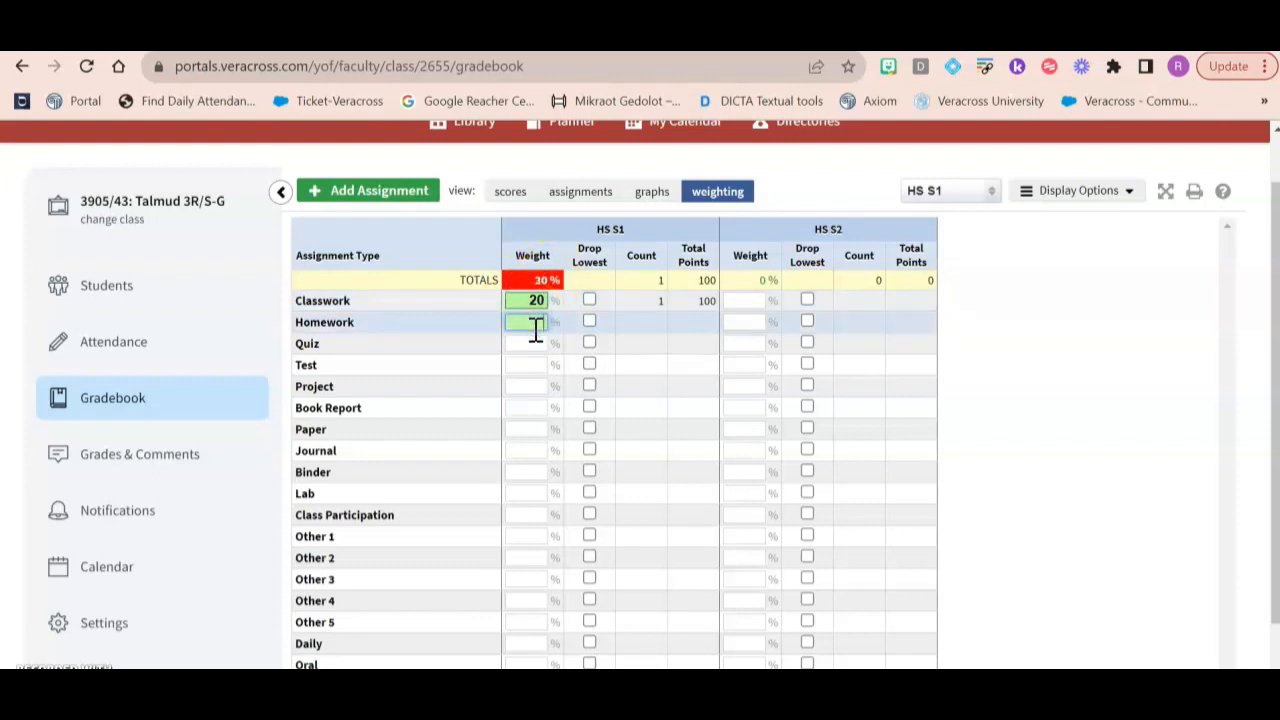
pyautogui.click(537, 343)
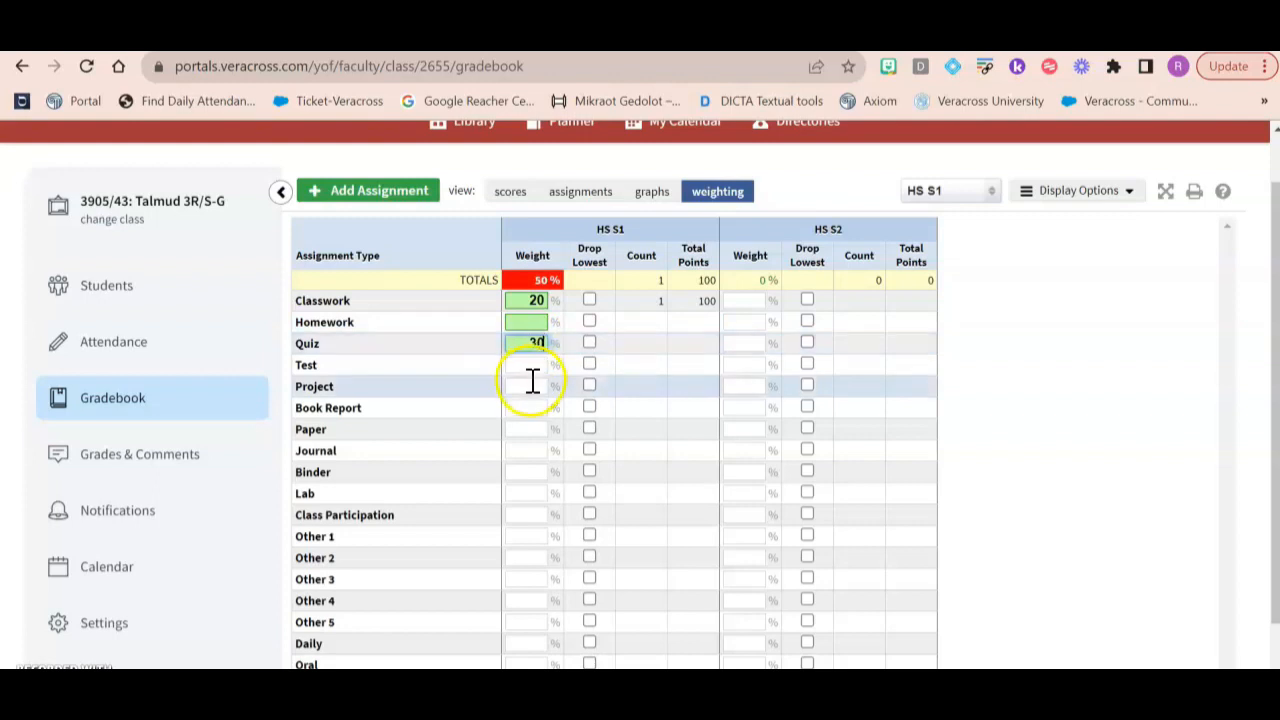
pyautogui.click(531, 372)
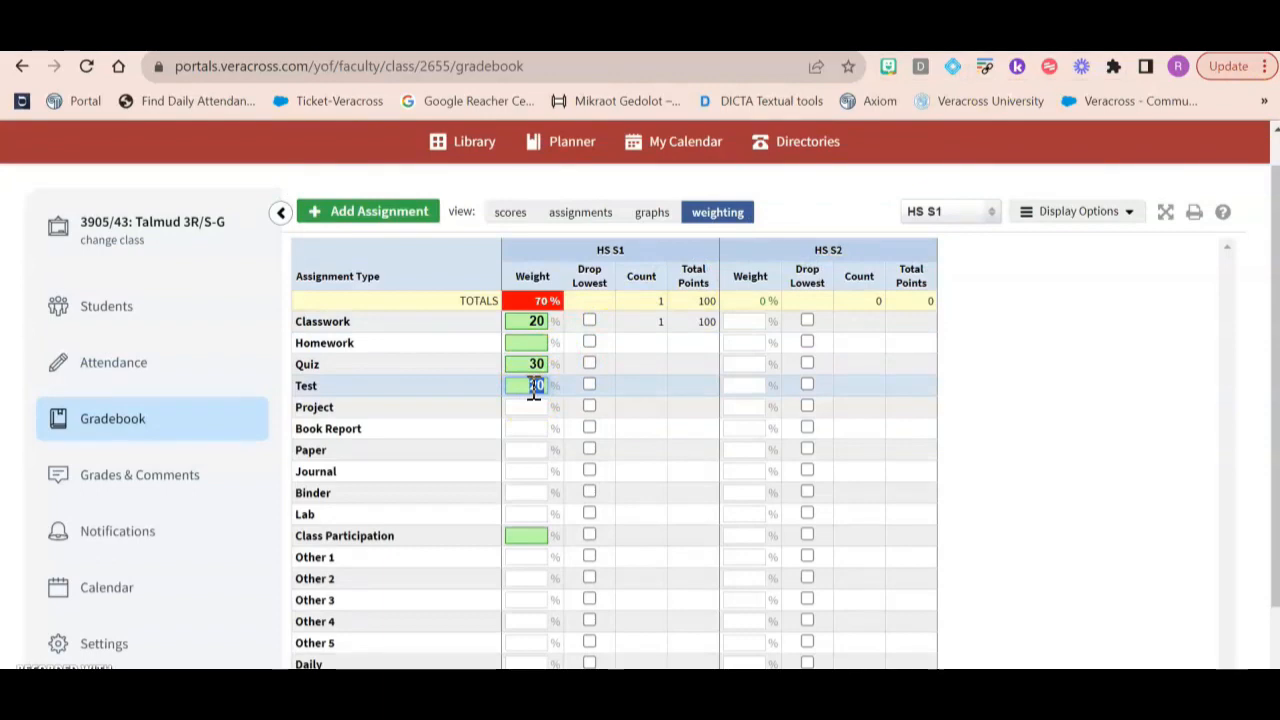
# - Keep the HS S1 Classwork weight at 20% and set the Class Participation weight to 20%
pyautogui.click(540, 322)
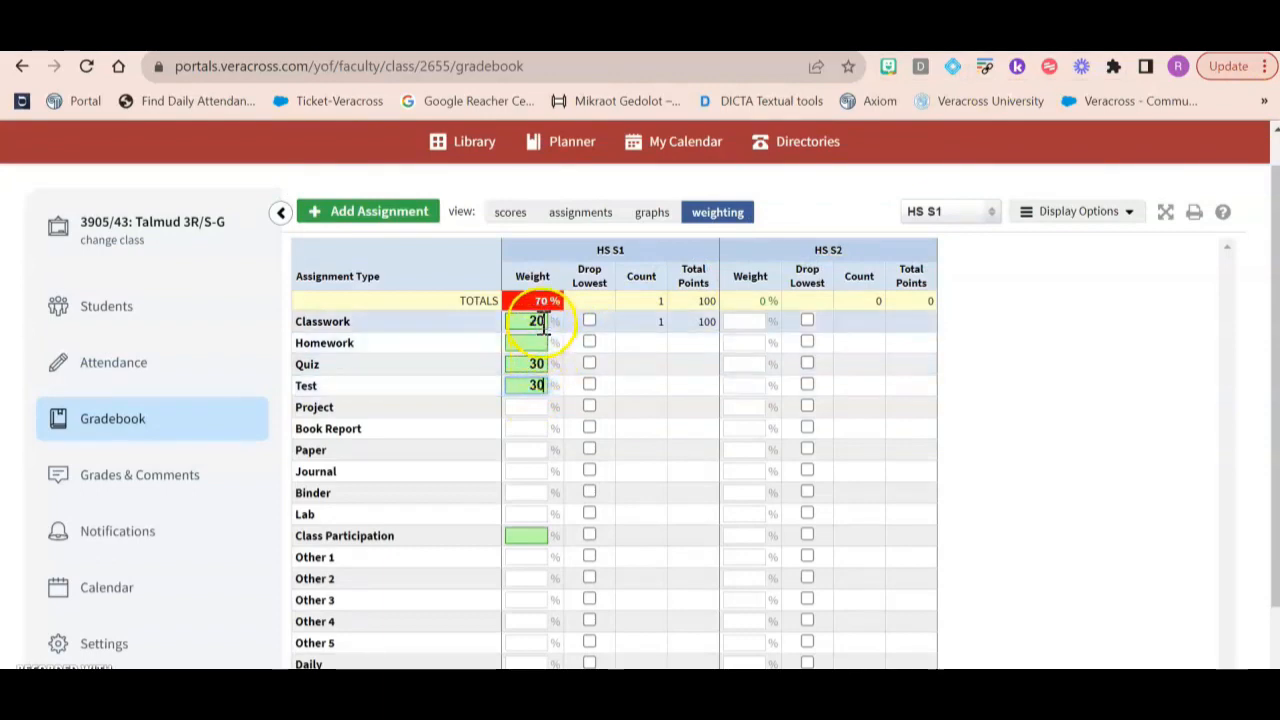
pyautogui.doubleClick(540, 322)
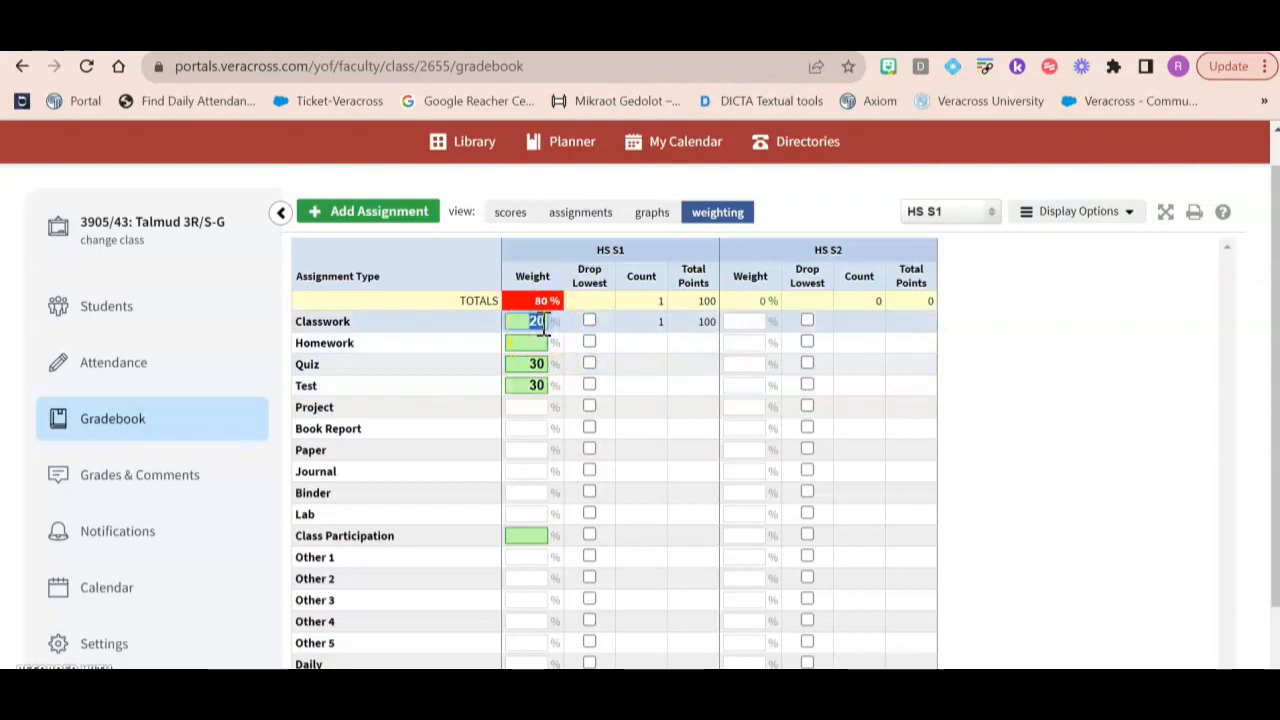
pyautogui.click(535, 538)
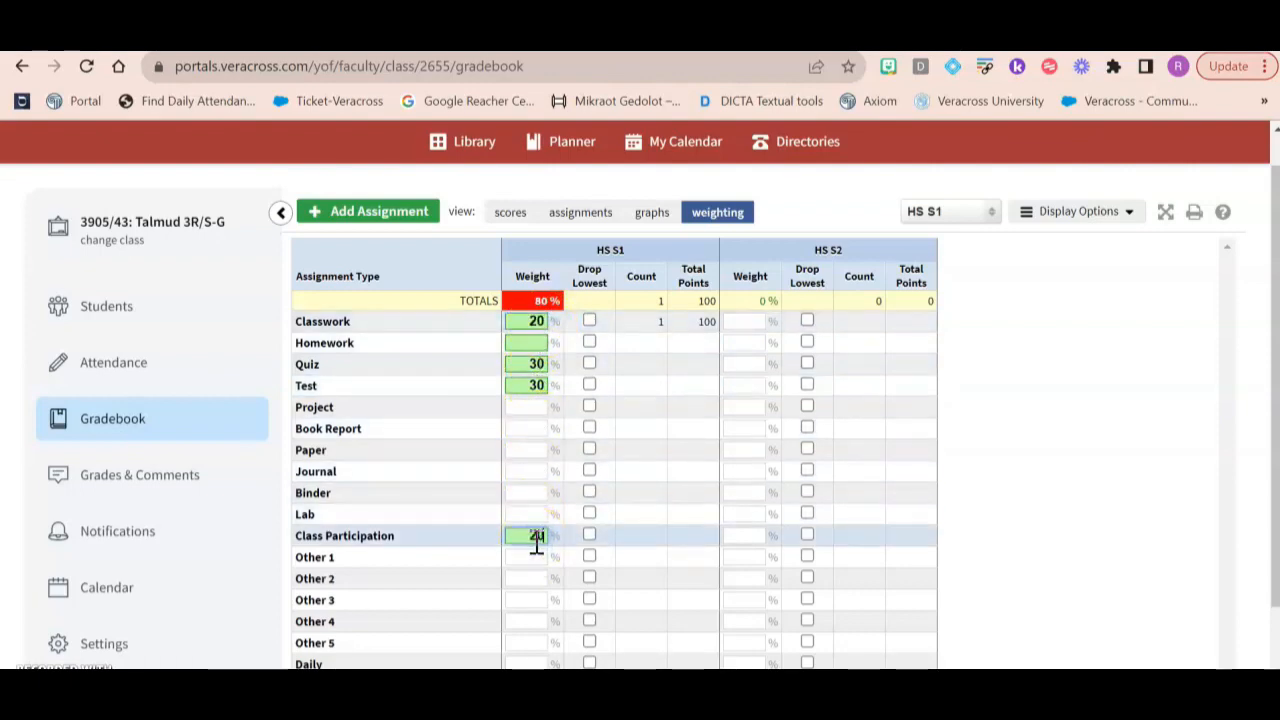
pyautogui.click(434, 566)
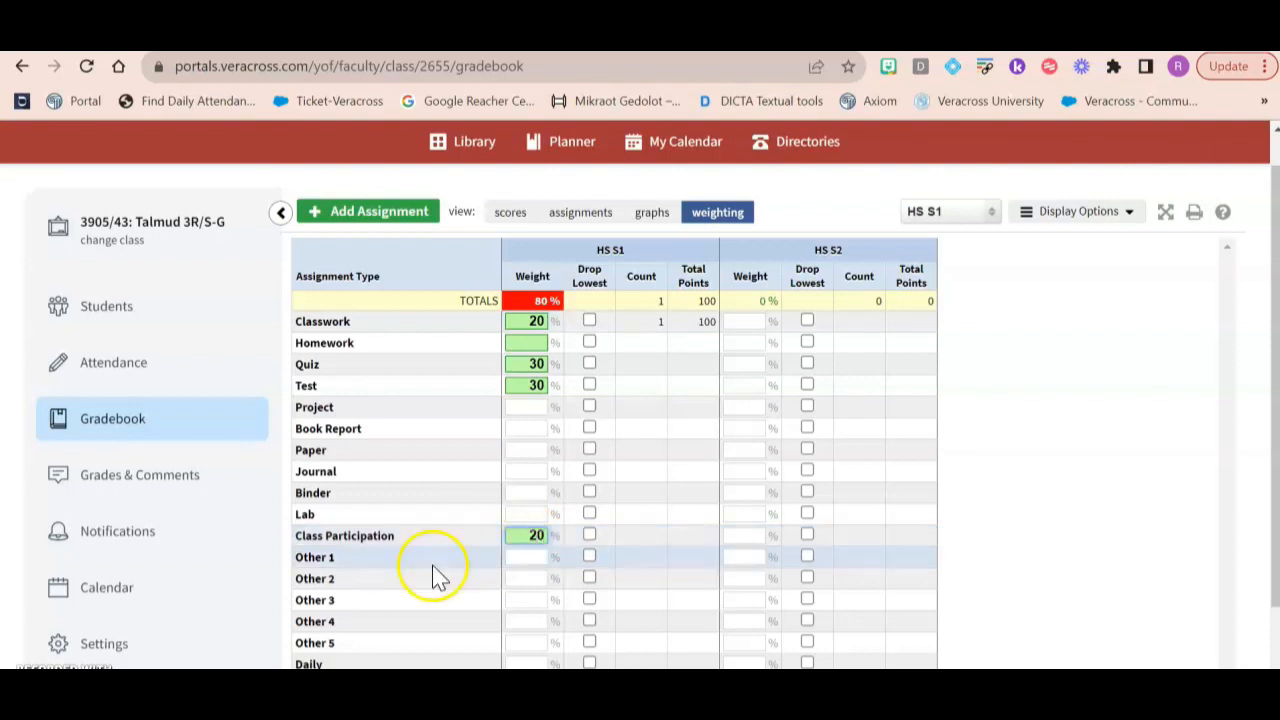
pyautogui.click(532, 533)
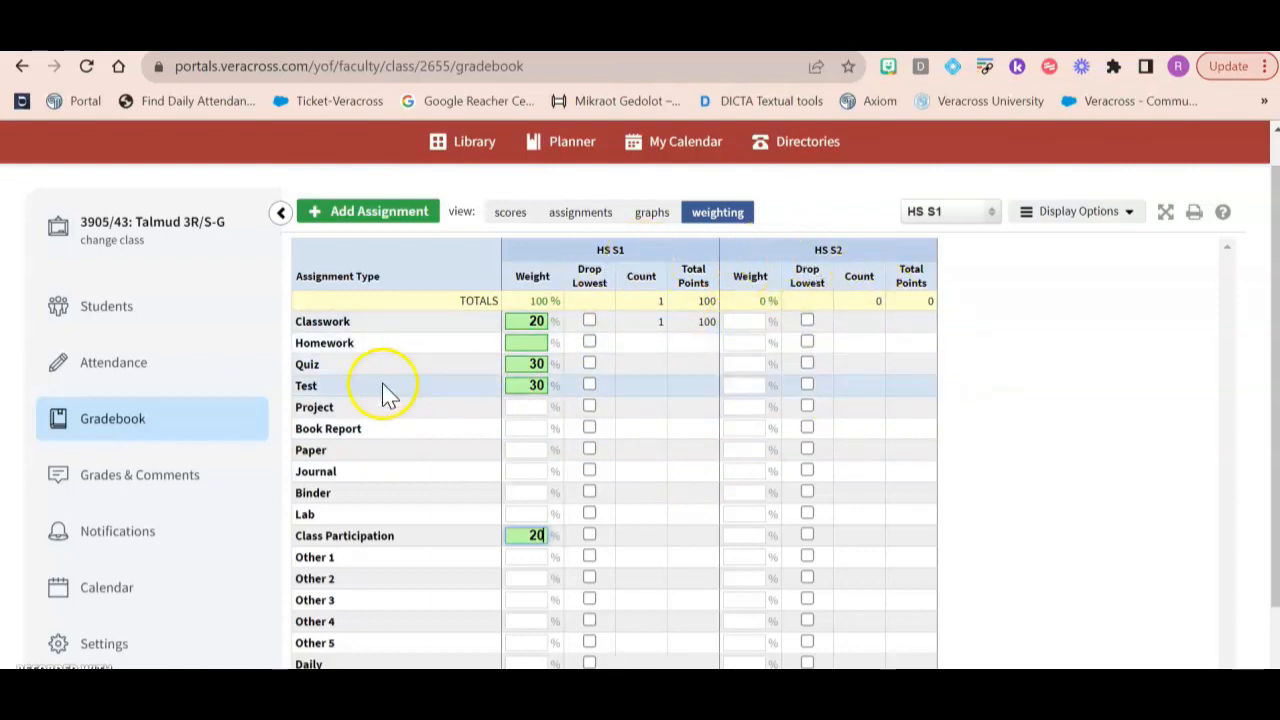
# - Start a new Classwork assignment from the scores grid with a maximum score of 8, and discard it
pyautogui.click(510, 212)
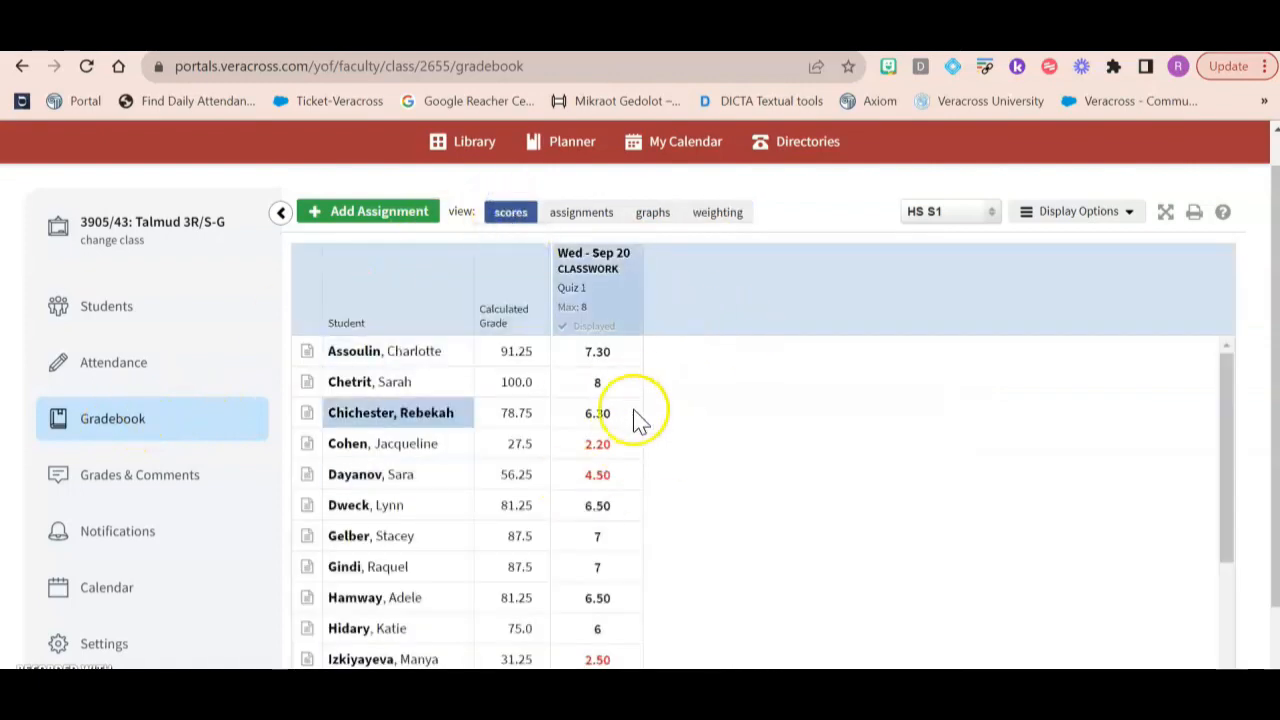
pyautogui.click(372, 215)
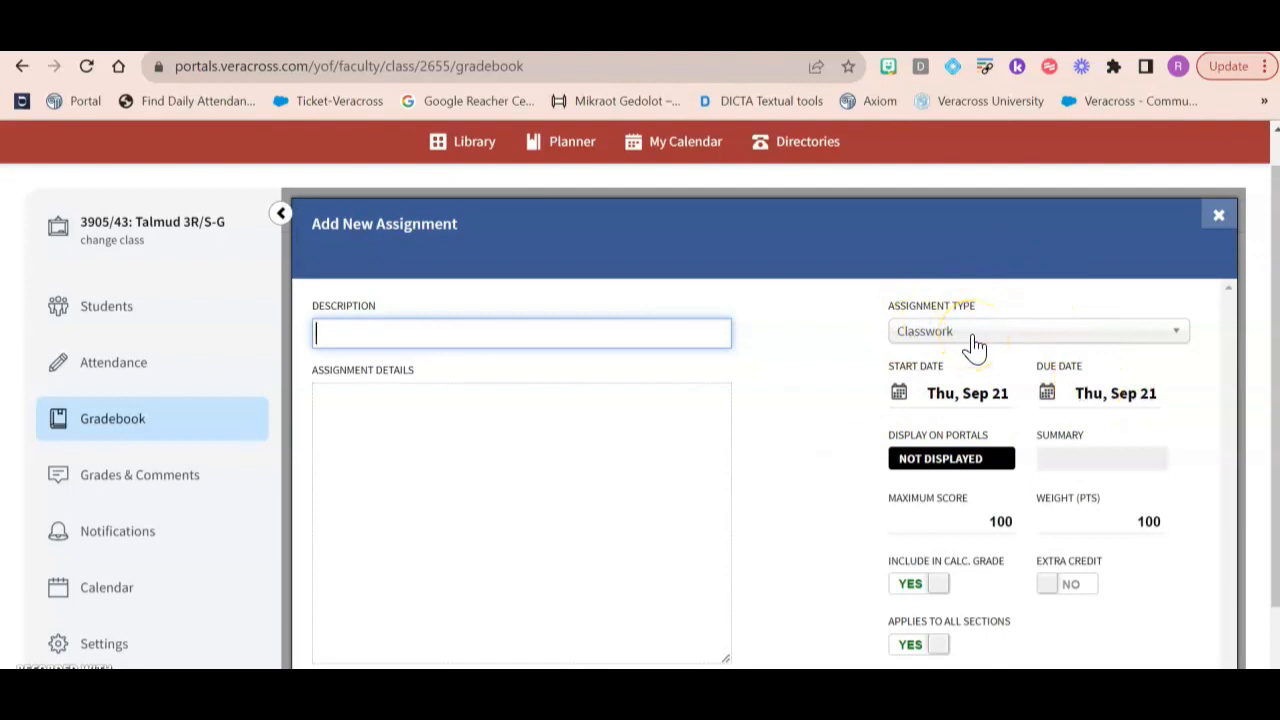
pyautogui.click(1000, 522)
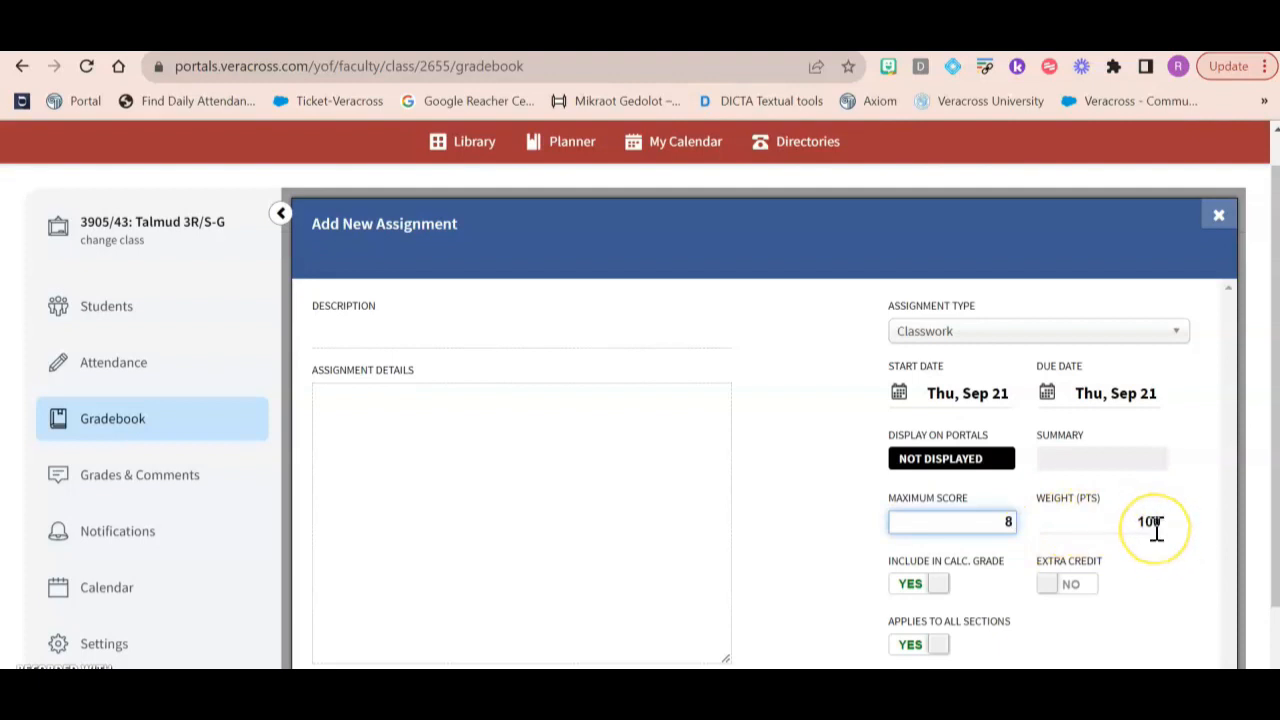
pyautogui.click(1006, 521)
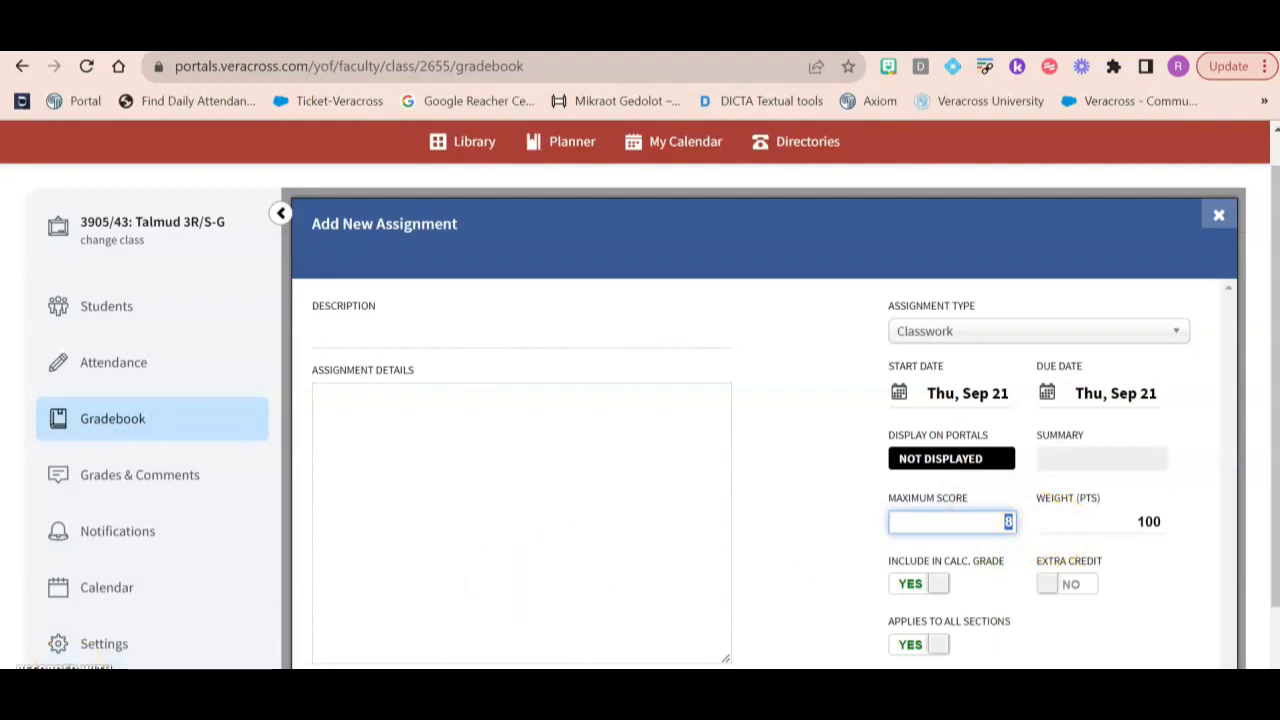
pyautogui.click(104, 667)
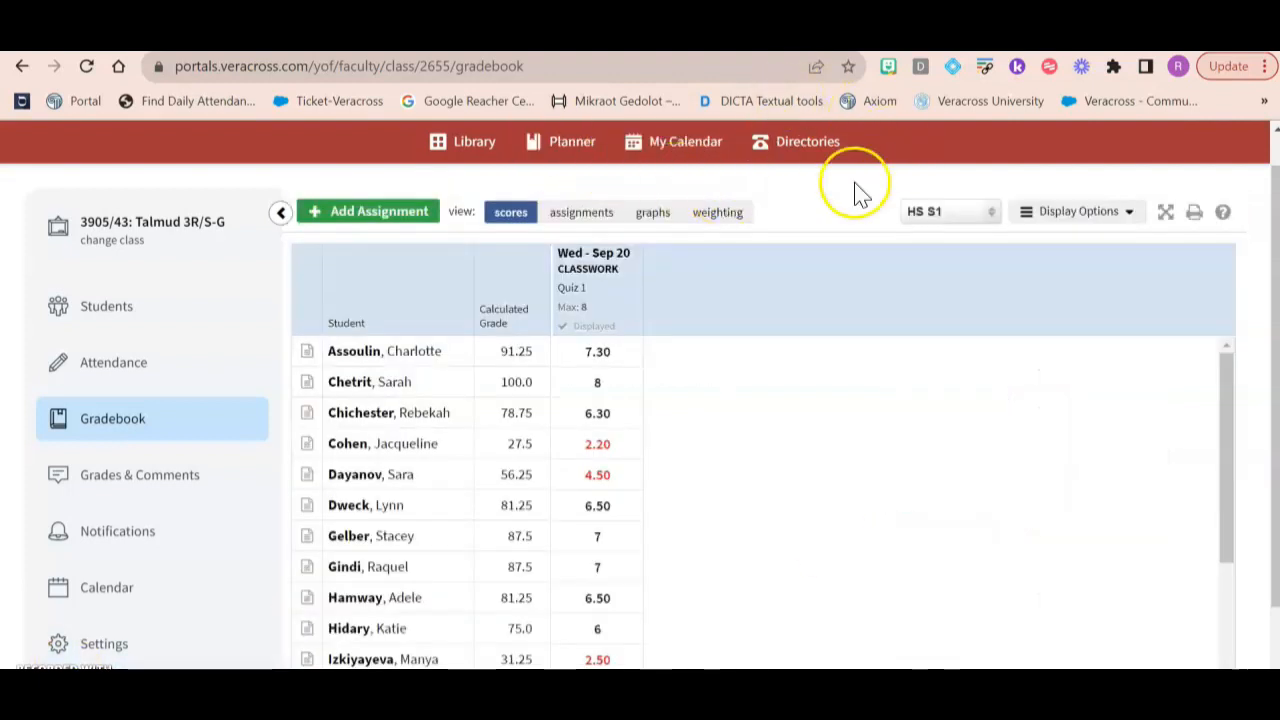
# - Go back to the faculty portal home page and open the Student Demographics report
pyautogui.scroll(1, 856, 189)
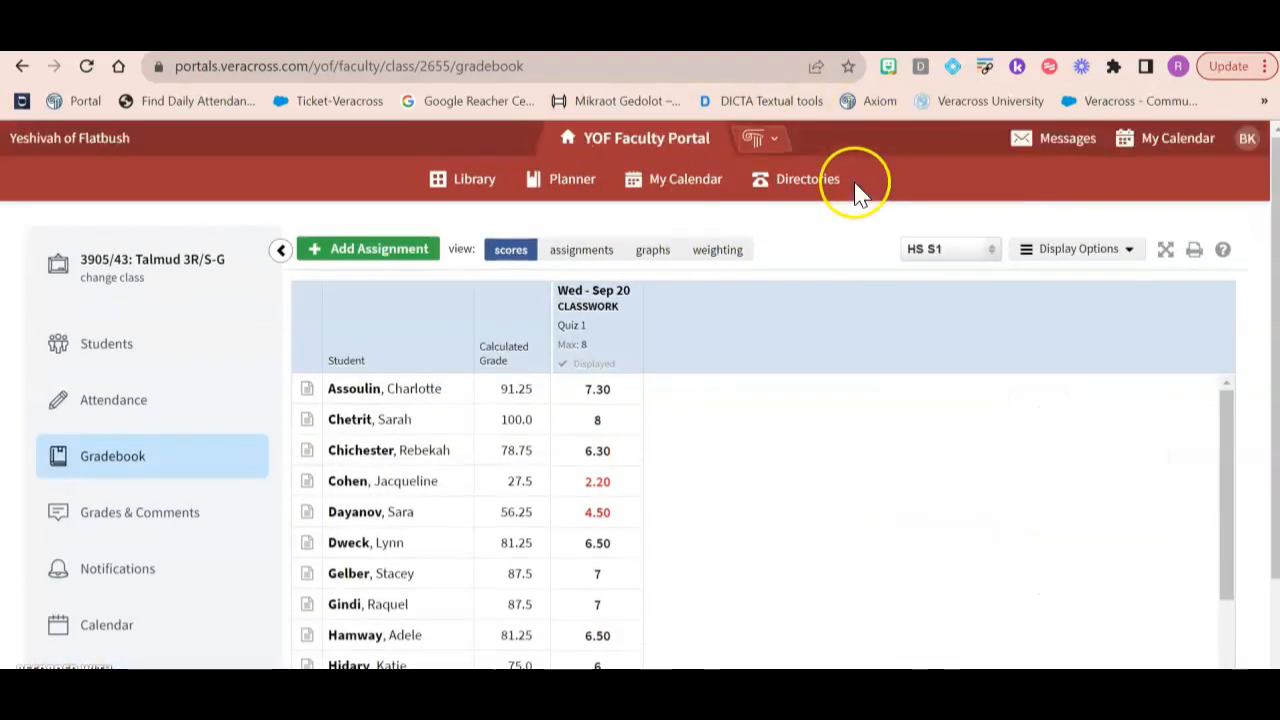
pyautogui.click(650, 140)
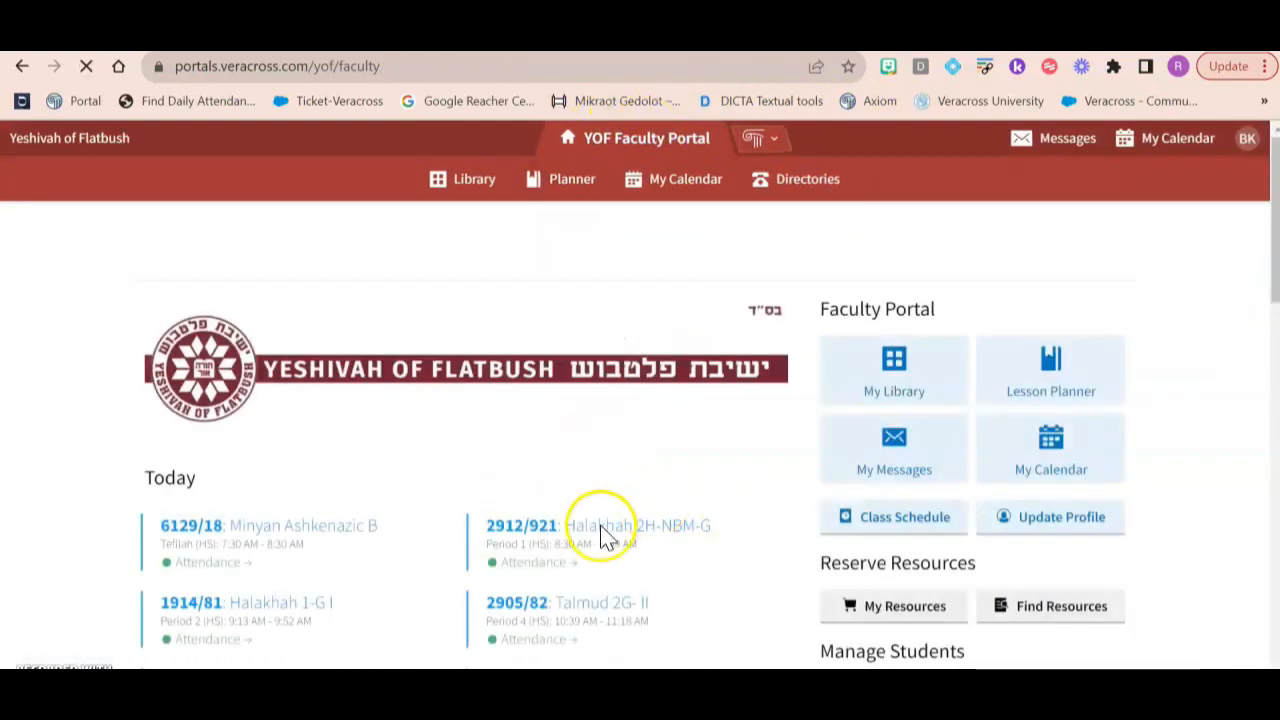
pyautogui.scroll(-5, 725, 520)
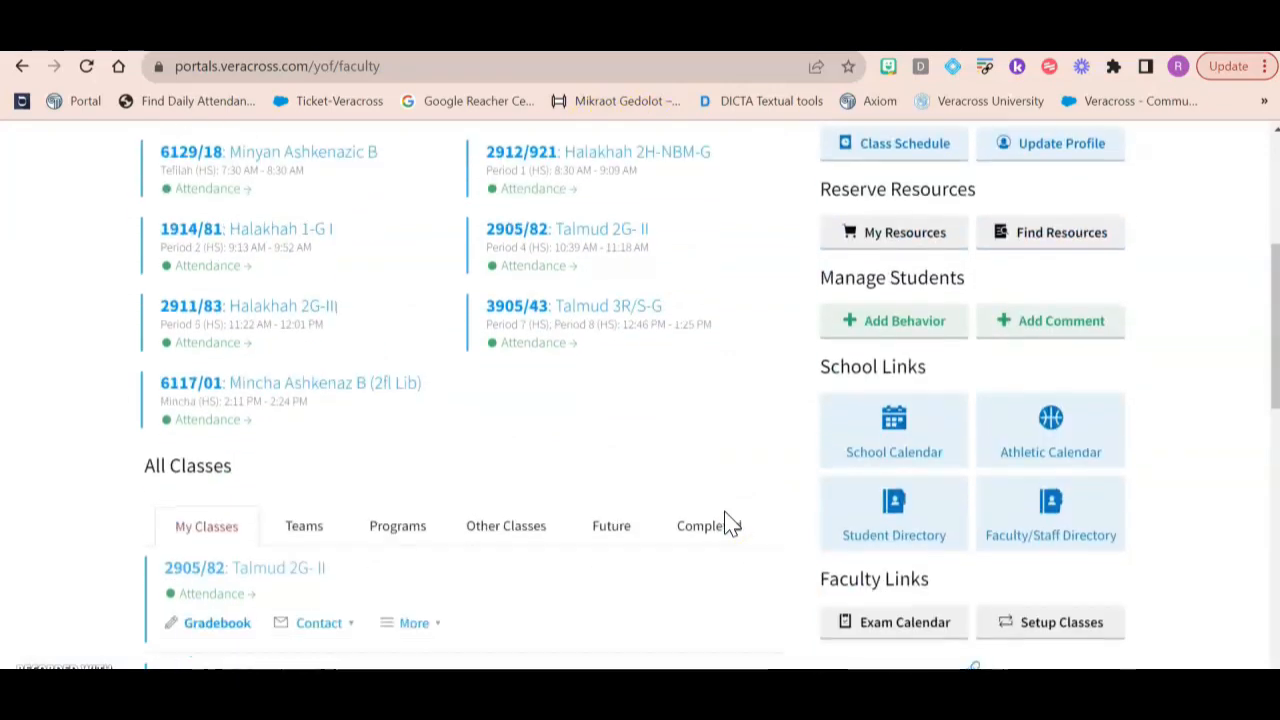
pyautogui.scroll(-2, 725, 525)
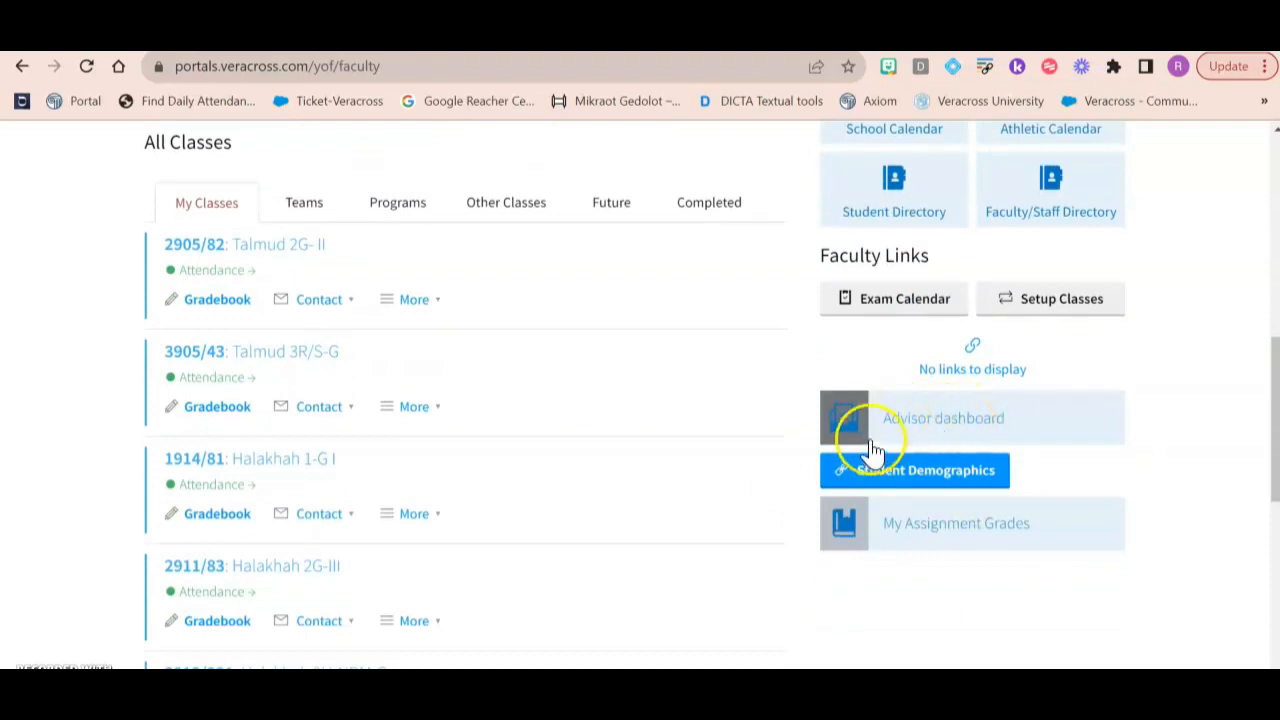
pyautogui.click(900, 470)
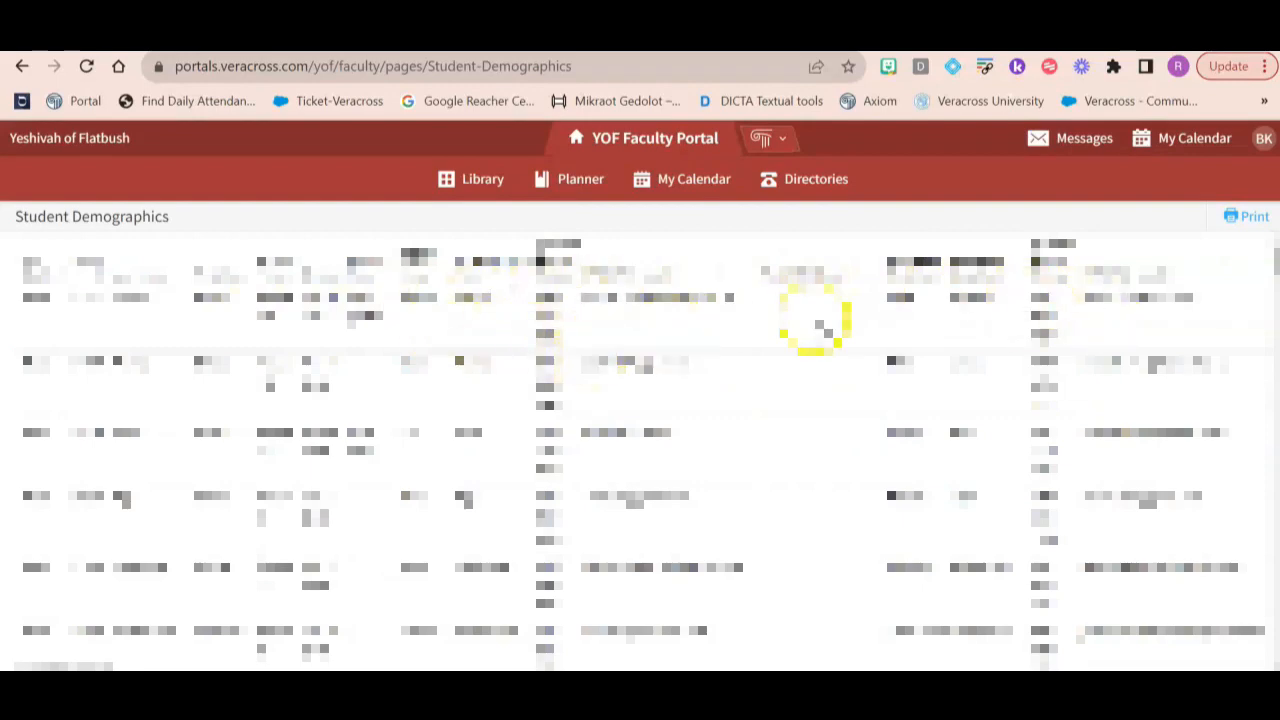
# - Browse the Student Demographics report and highlight two entries in one student's row
pyautogui.scroll(-6, 715, 298)
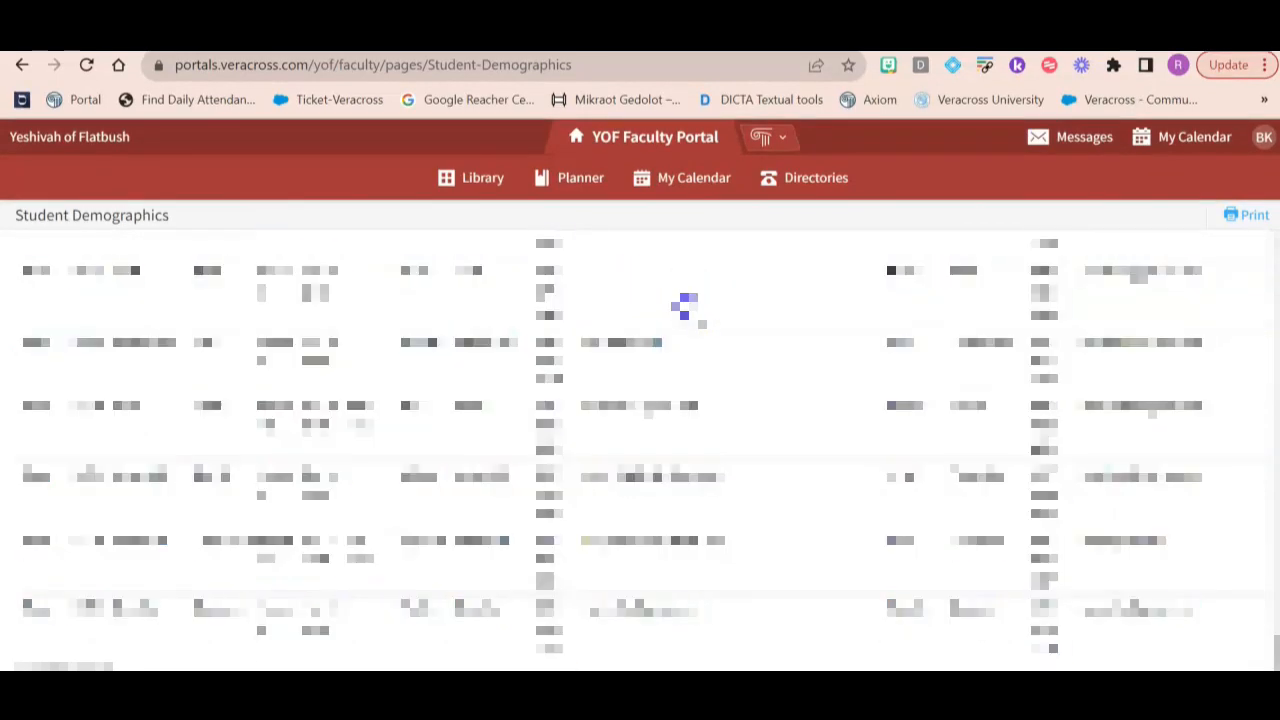
pyautogui.scroll(5, 690, 300)
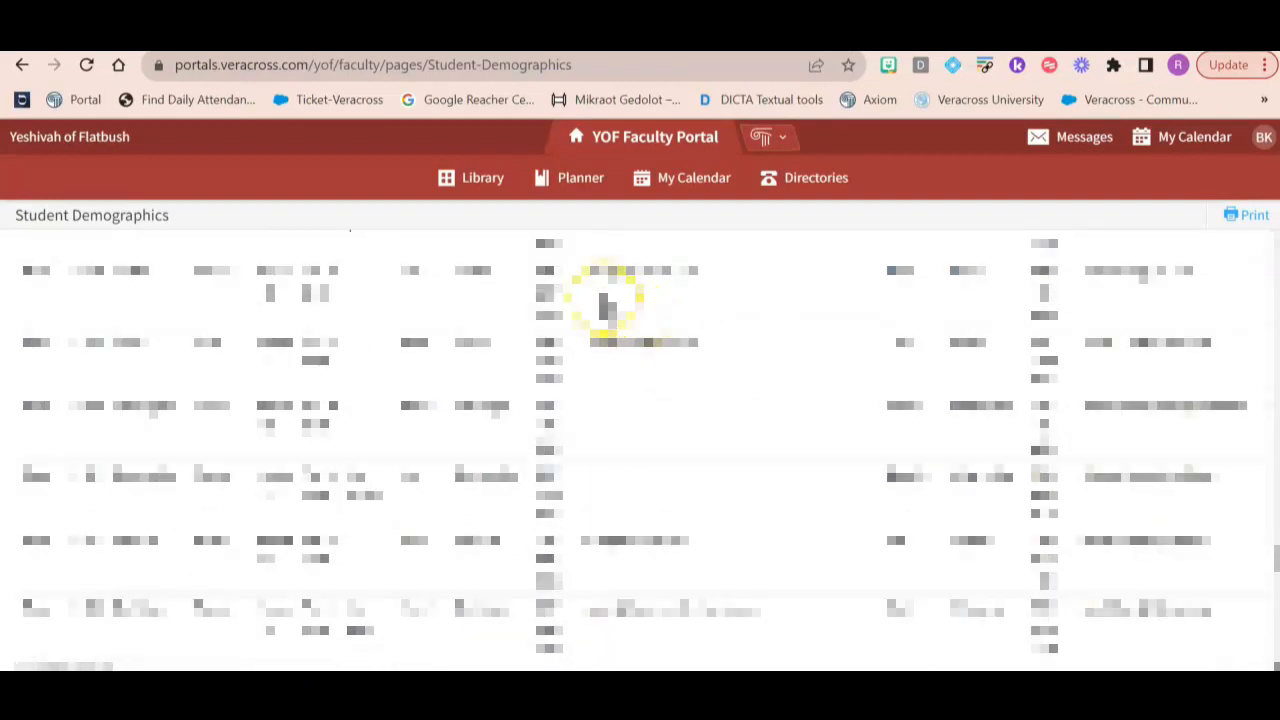
pyautogui.tripleClick(598, 280)
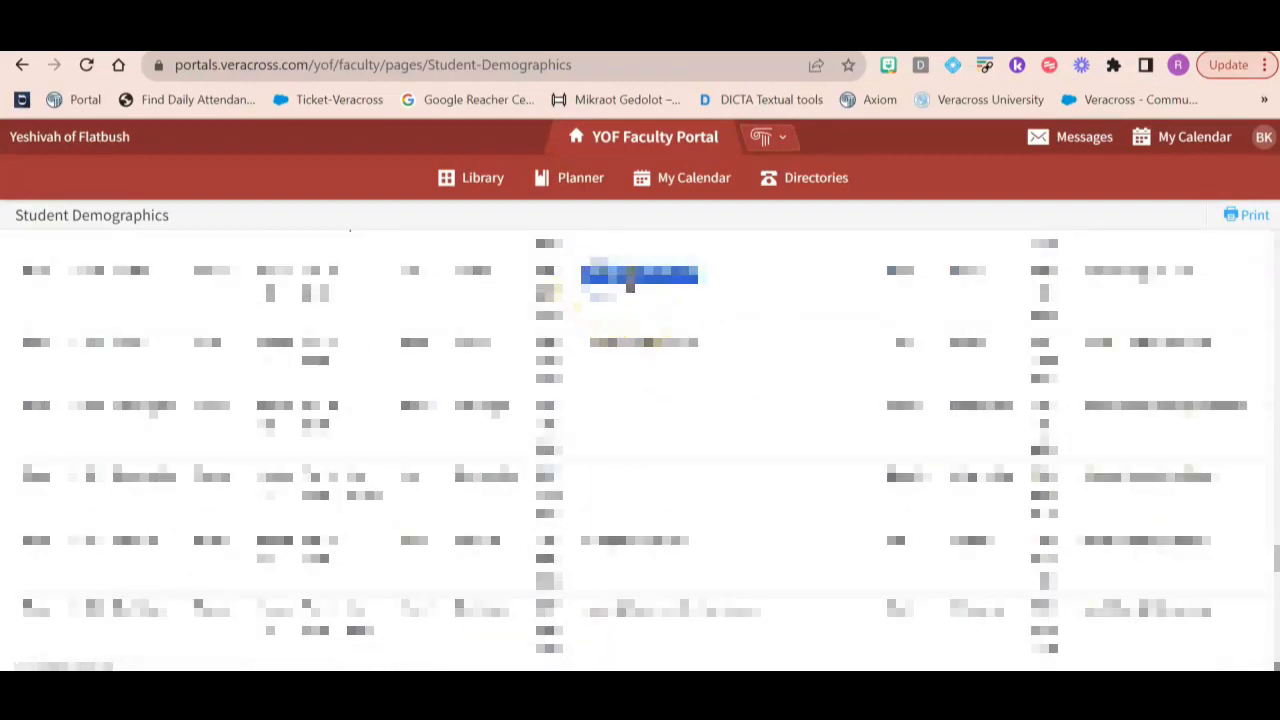
pyautogui.rightClick(632, 284)
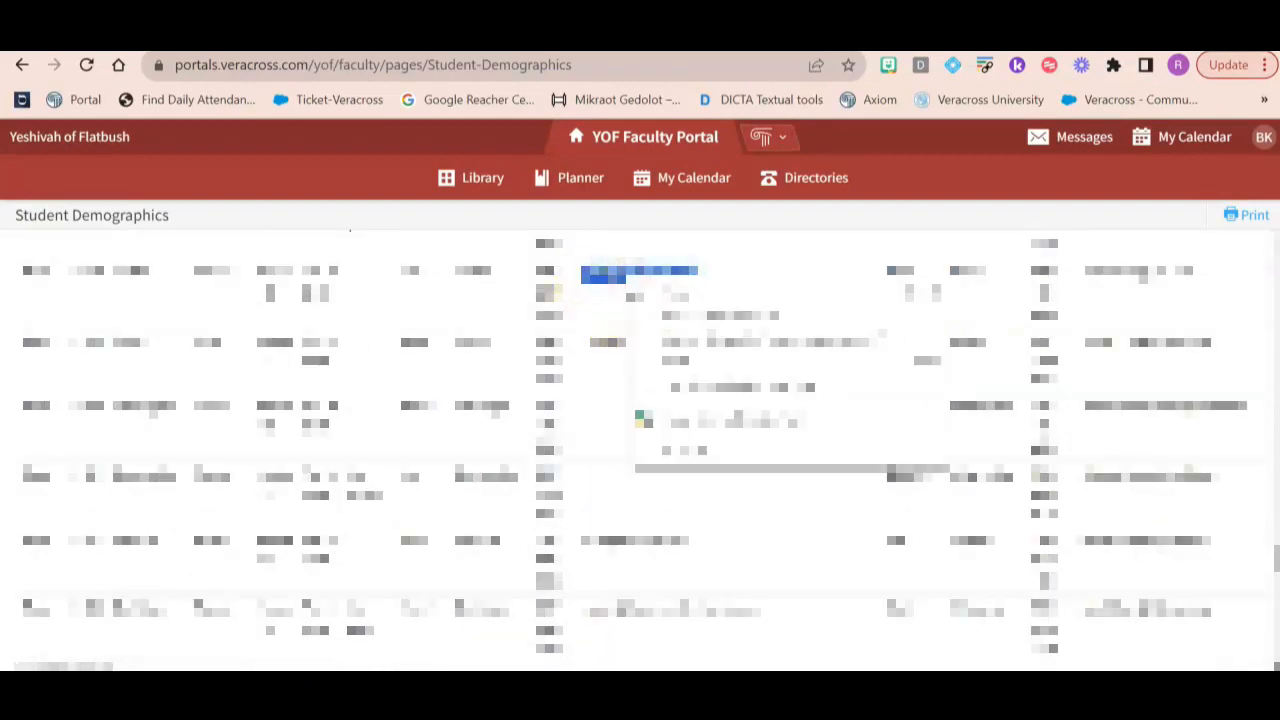
pyautogui.click(1100, 271)
pyautogui.doubleClick(1107, 270)
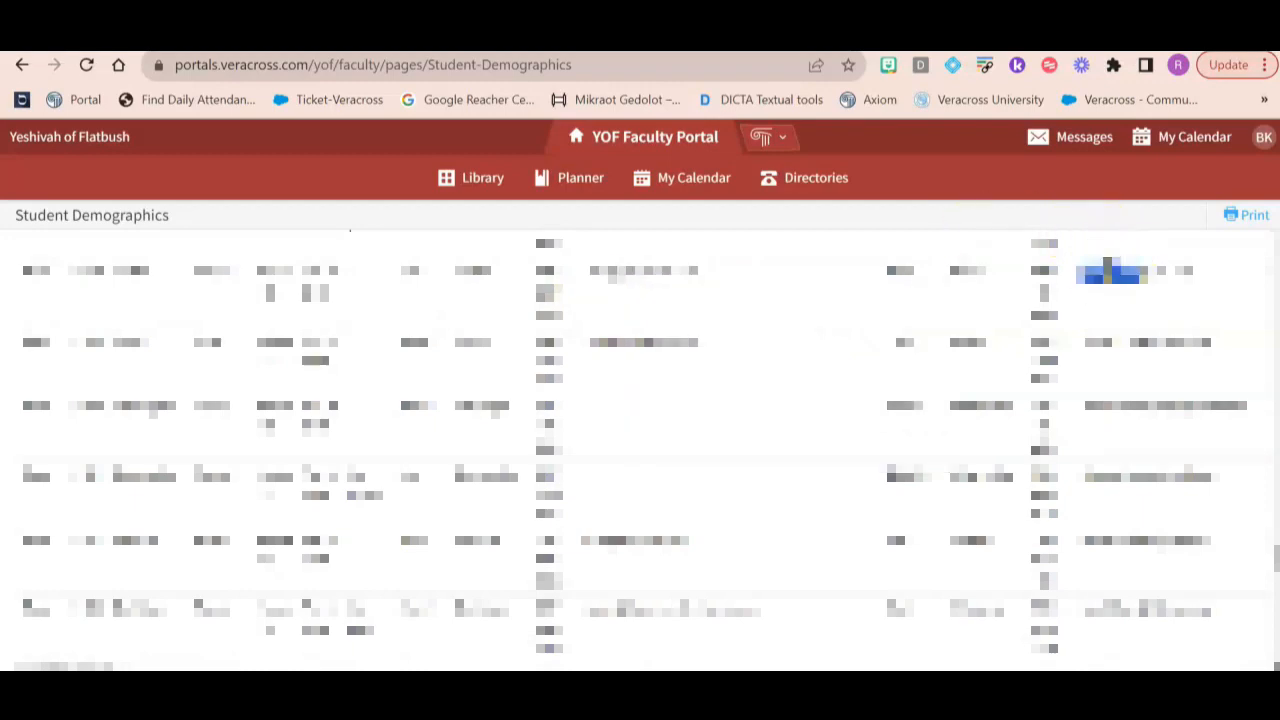
pyautogui.scroll(5, 1086, 314)
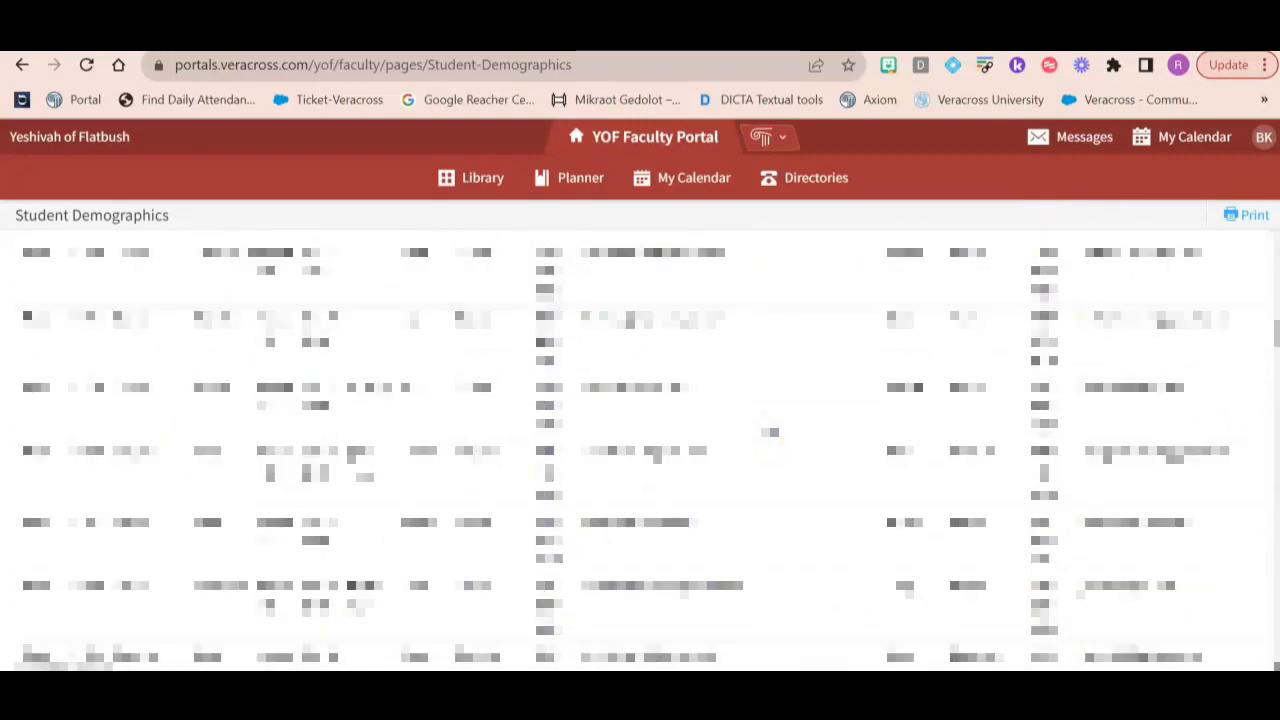
# - Return to the faculty portal home page and look over the class list and the faculty links
pyautogui.click(705, 136)
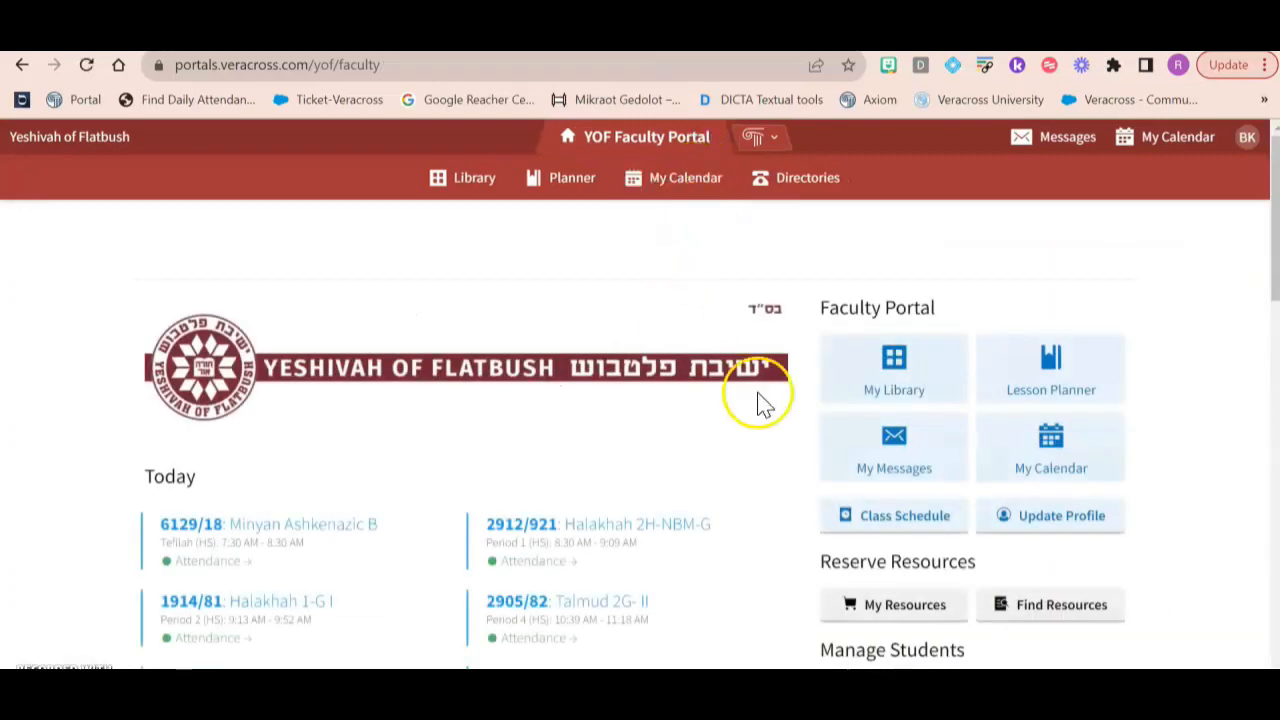
pyautogui.scroll(-10, 829, 557)
pyautogui.scroll(3, 830, 560)
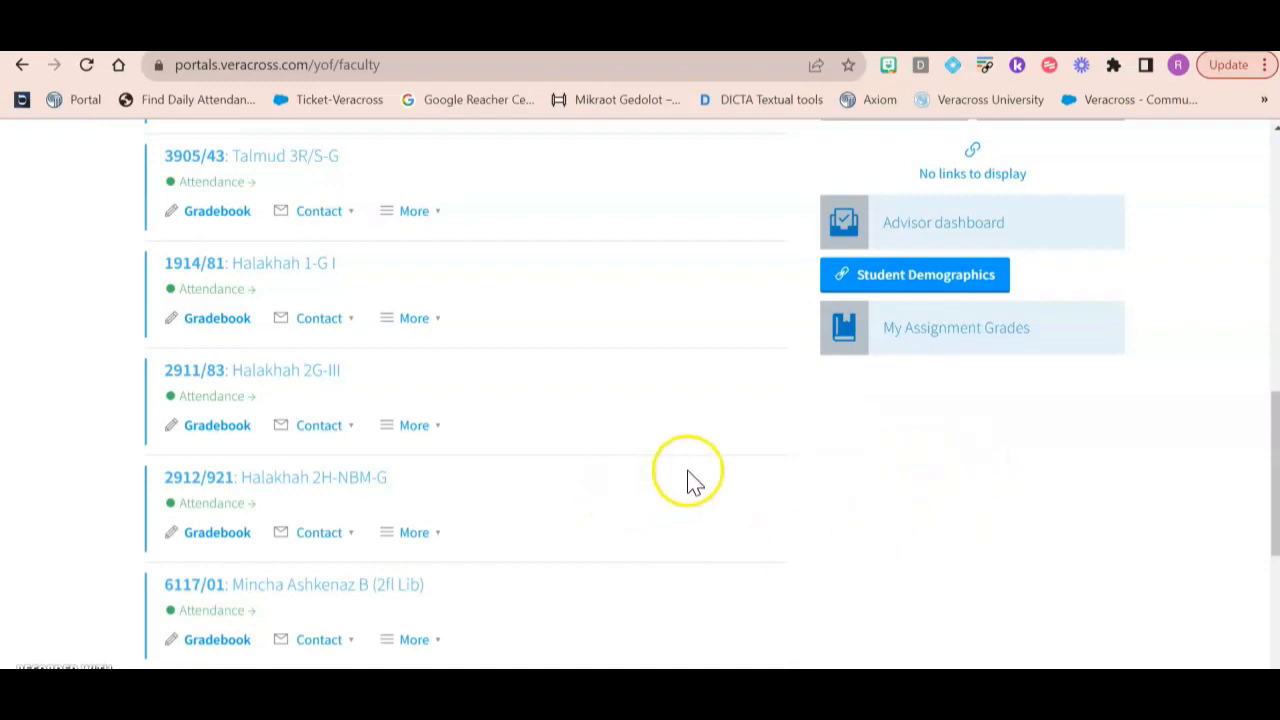
pyautogui.scroll(4, 690, 482)
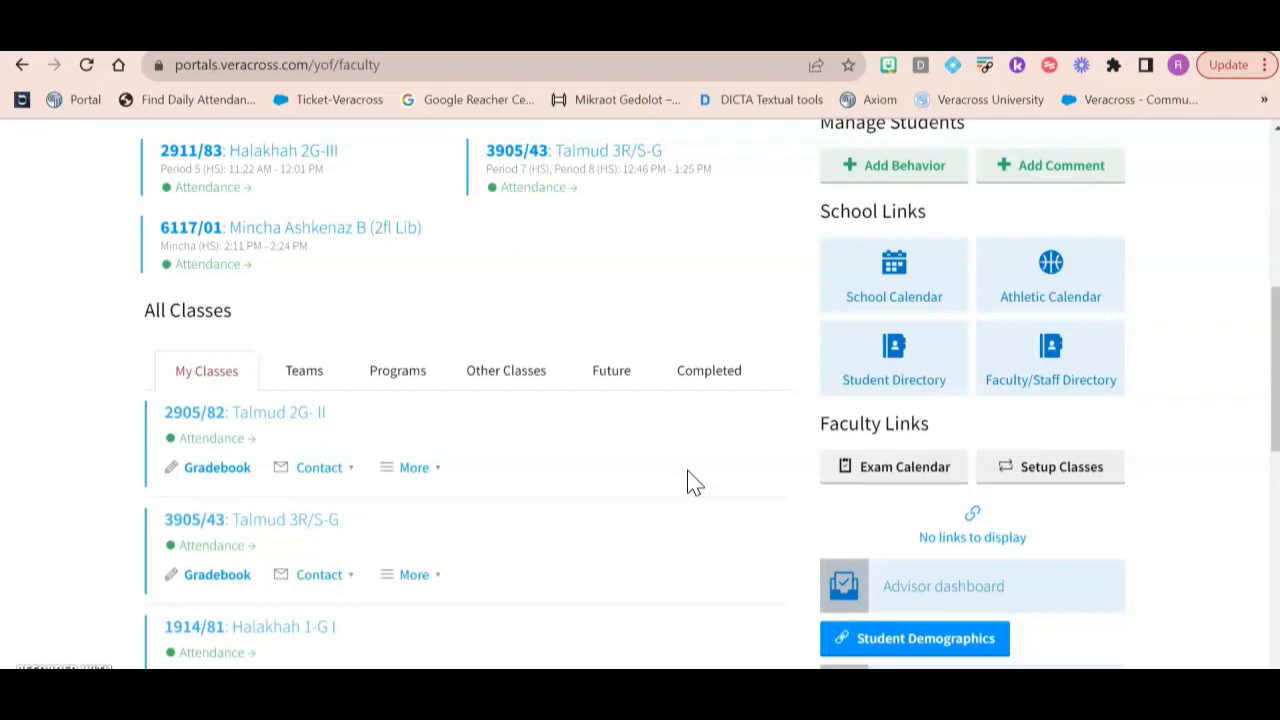
pyautogui.scroll(1, 693, 485)
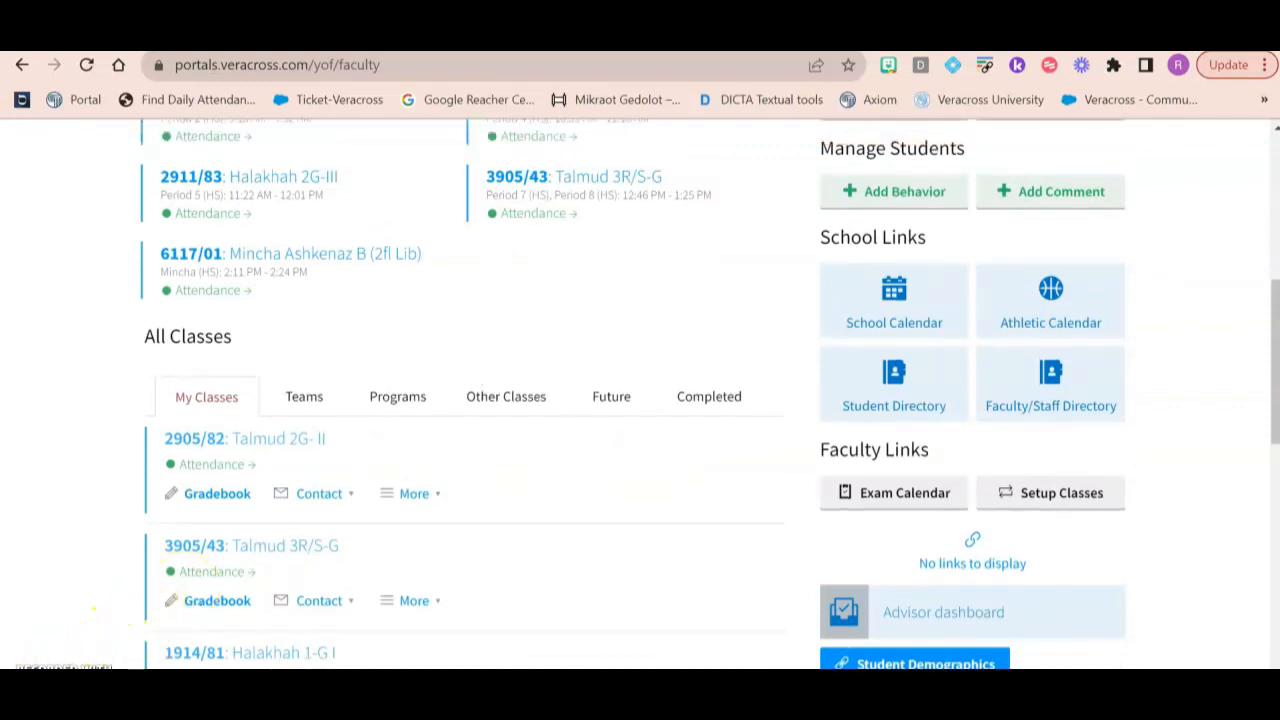